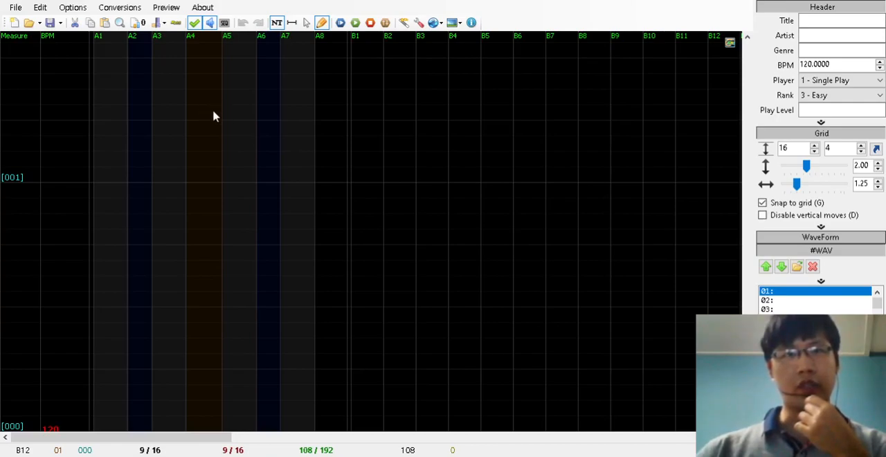
Load the Manuel - Gas Gas Gas audio into WAV slot 01 and place its note in lane B1 at measure 001
click(498, 228)
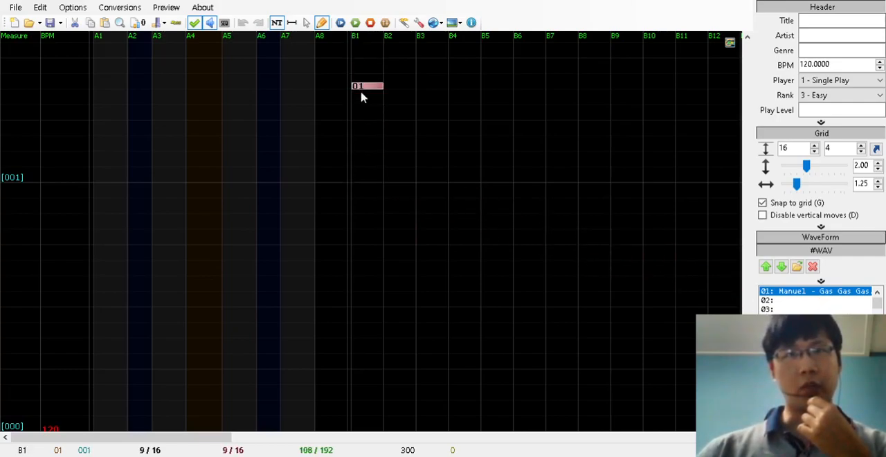
click(356, 180)
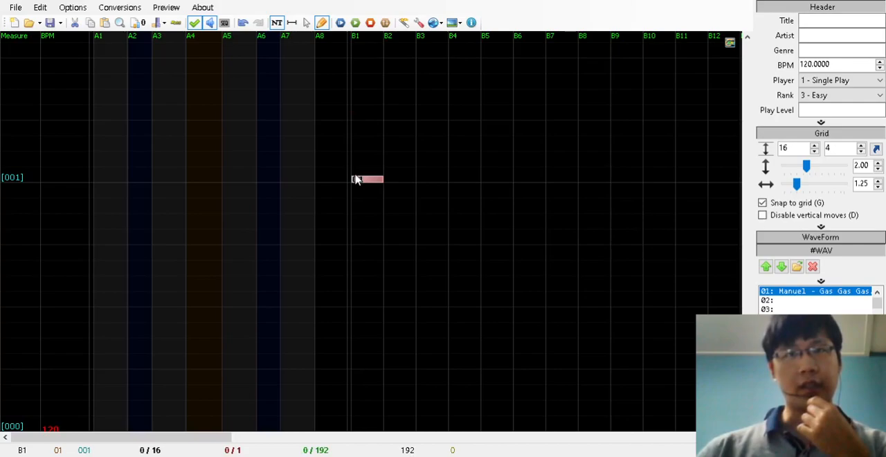
Place a WAV 01 note in lane B1 at measure 002 and delete the one at measure 001
scroll(720, 332, up, 3)
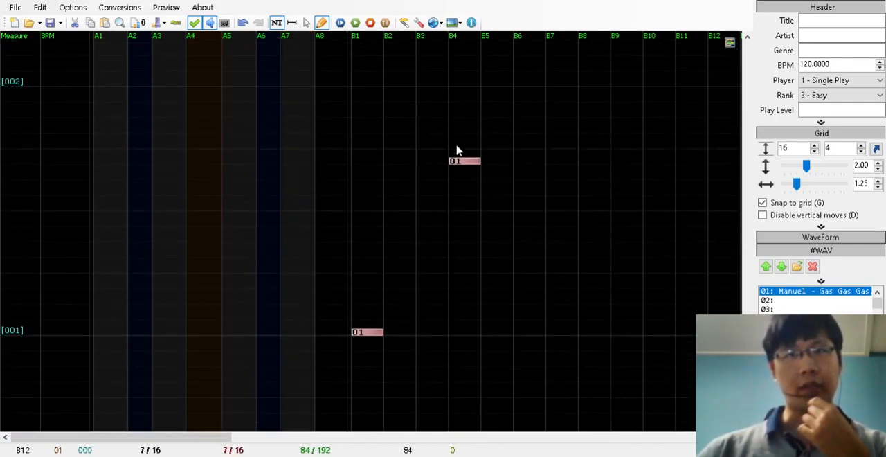
click(367, 85)
right_click(371, 333)
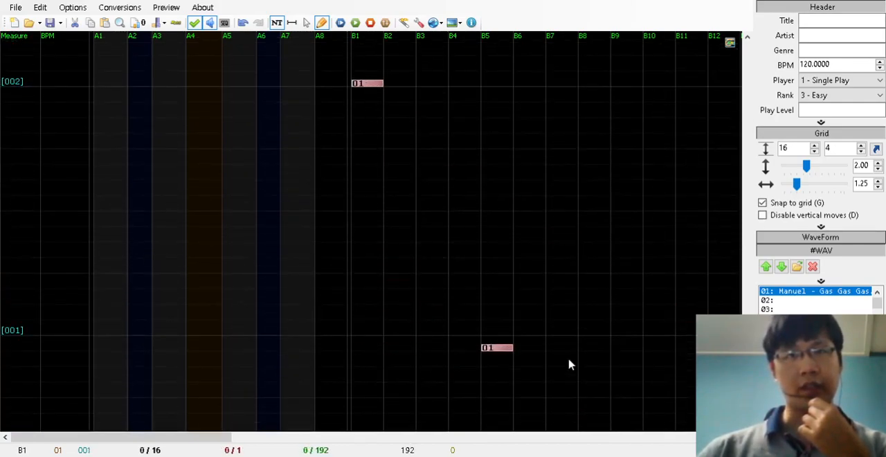
Examine the chart grid from measure 000 up to measure 004 around the background music note in lane B1
scroll(740, 344, down, 3)
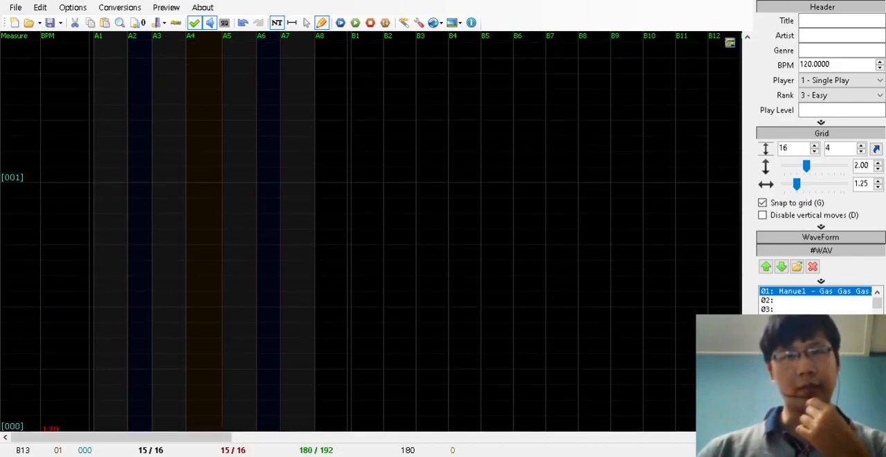
scroll(370, 235, up, 5)
scroll(371, 235, down, 5)
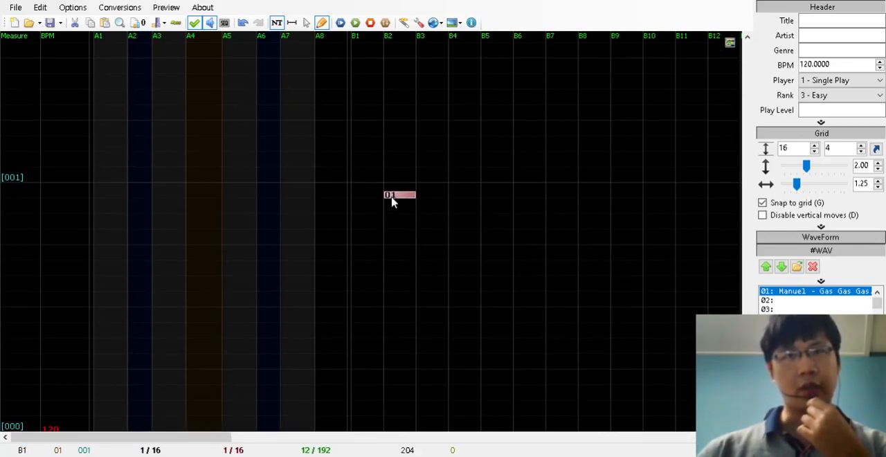
scroll(371, 231, up, 5)
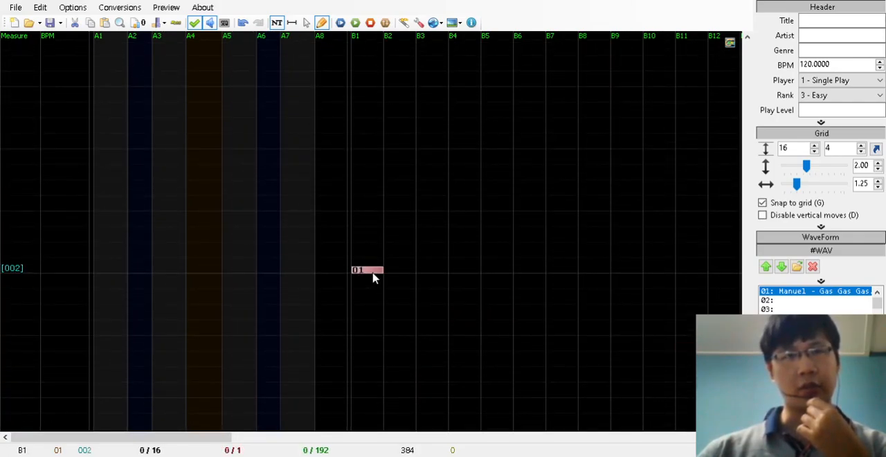
scroll(377, 247, up, 2)
scroll(370, 247, up, 3)
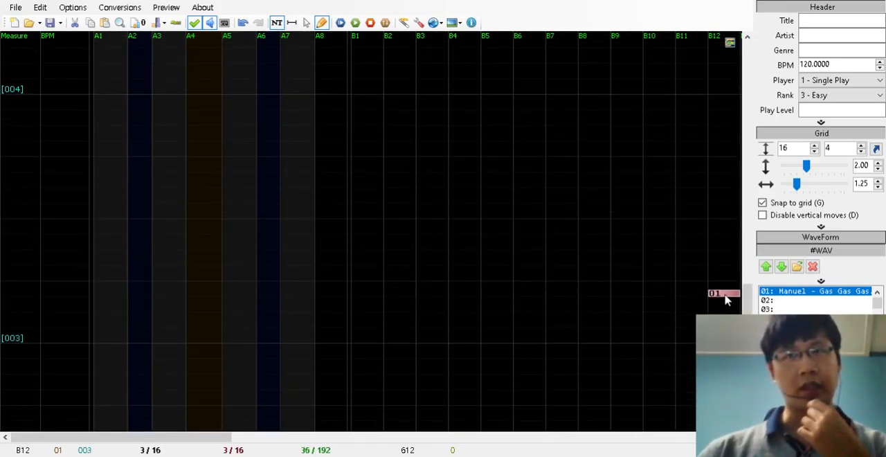
scroll(722, 298, down, 6)
scroll(371, 229, down, 3)
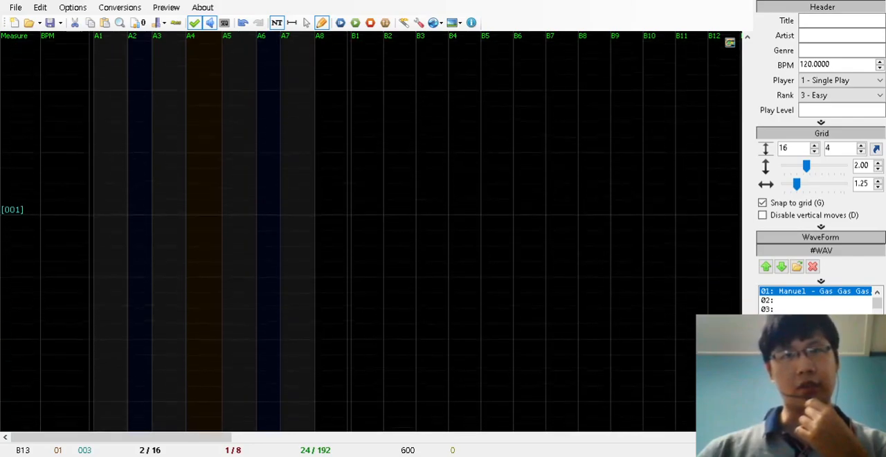
scroll(370, 228, up, 3)
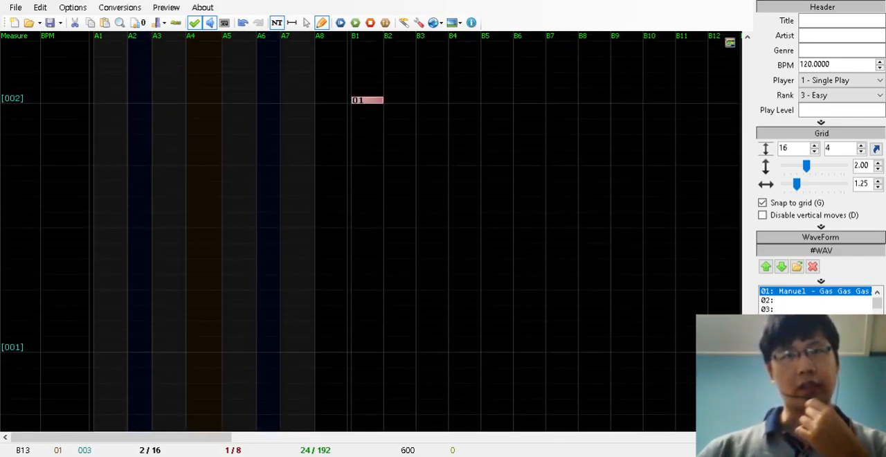
scroll(370, 235, down, 1)
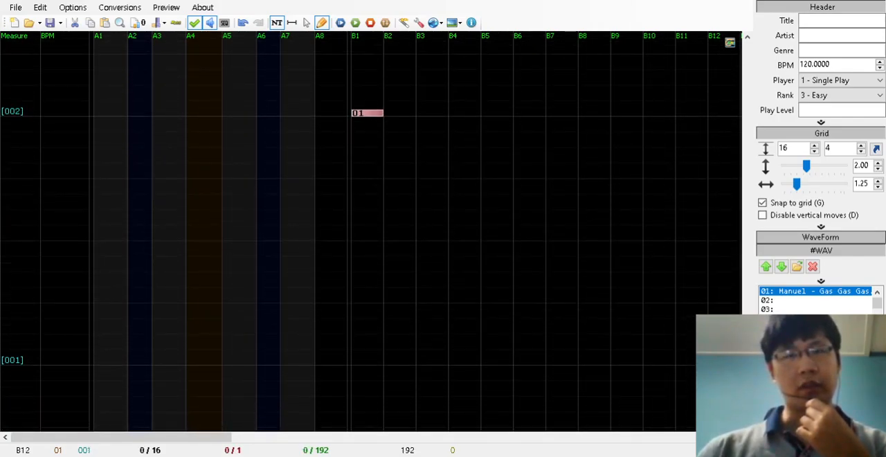
Place the WAV 01 note in lane B1 at measure 001 and delete the one at measure 002
click(355, 362)
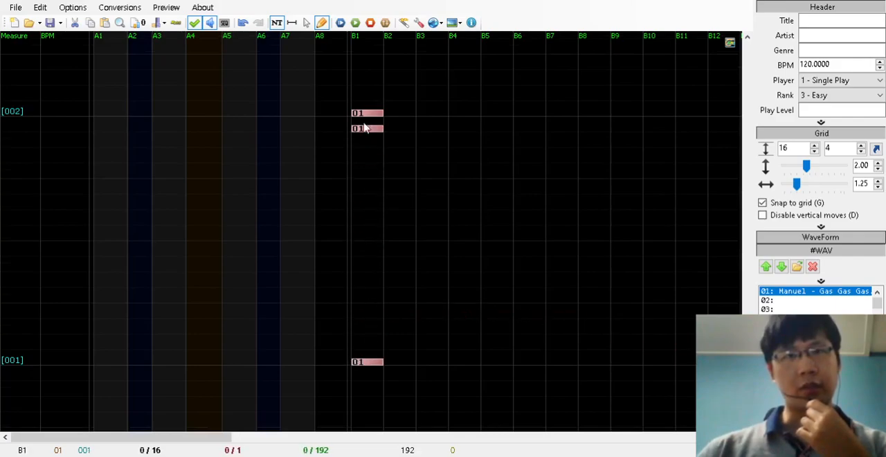
drag(371, 115, 793, 305)
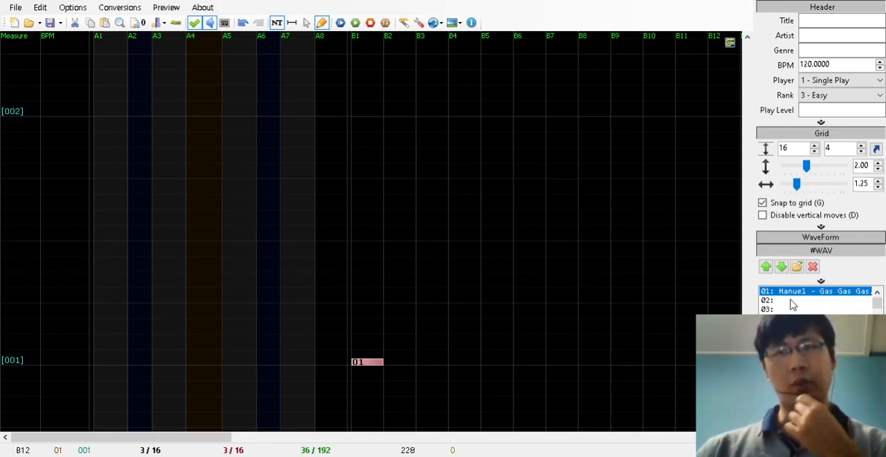
Place a note from the empty WAV slot 02 in lane A4 at measure 002
click(792, 301)
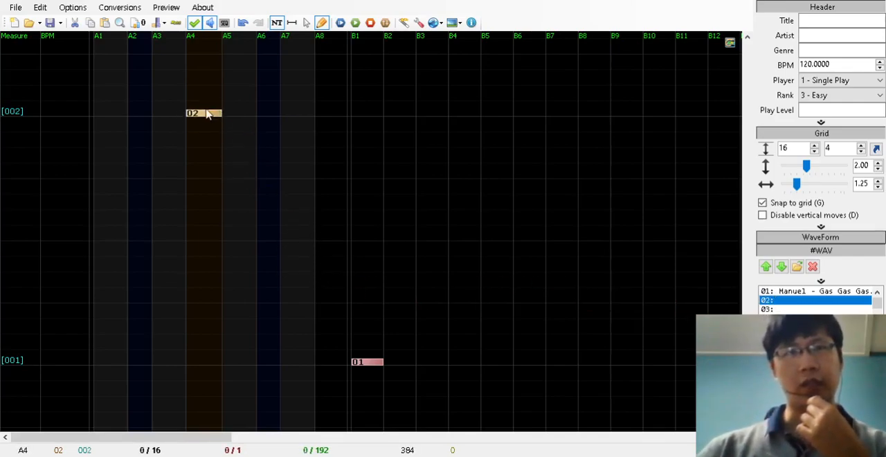
click(205, 114)
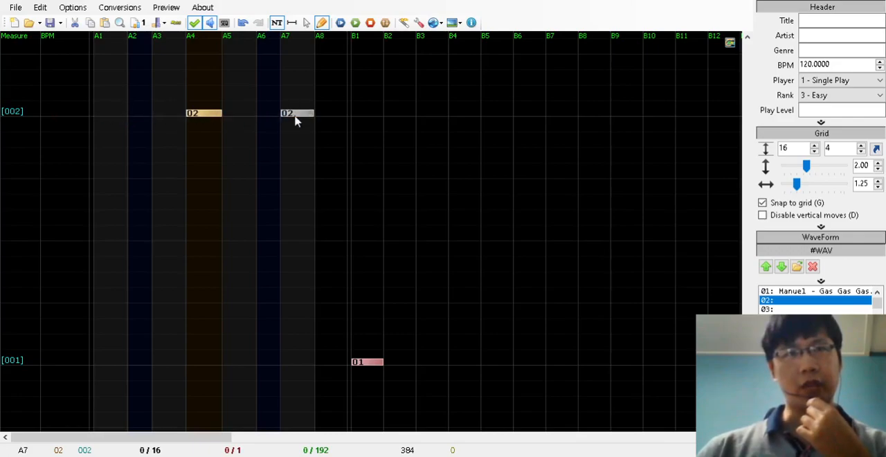
click(626, 256)
key(ctrl+z)
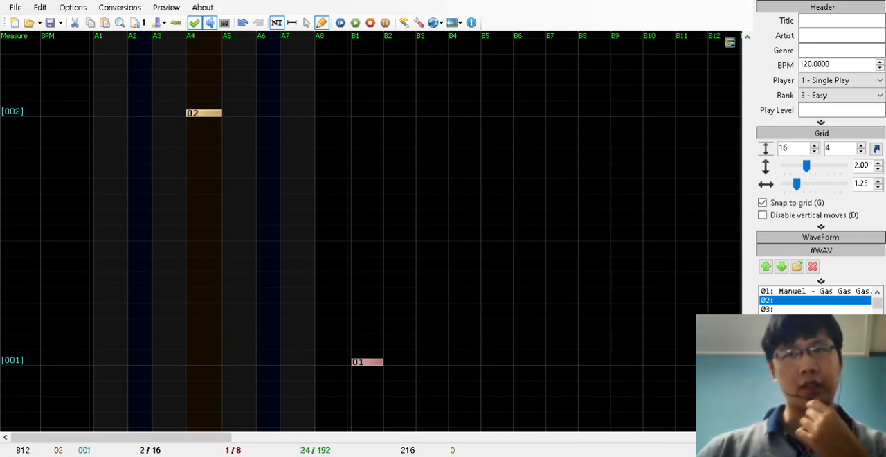
Preview the chart's playback from the current measure
scroll(485, 263, up, 5)
click(205, 93)
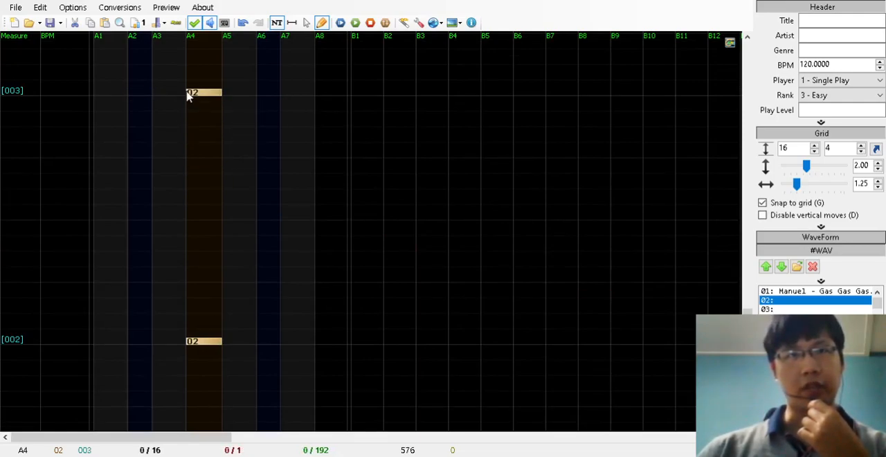
scroll(748, 312, down, 5)
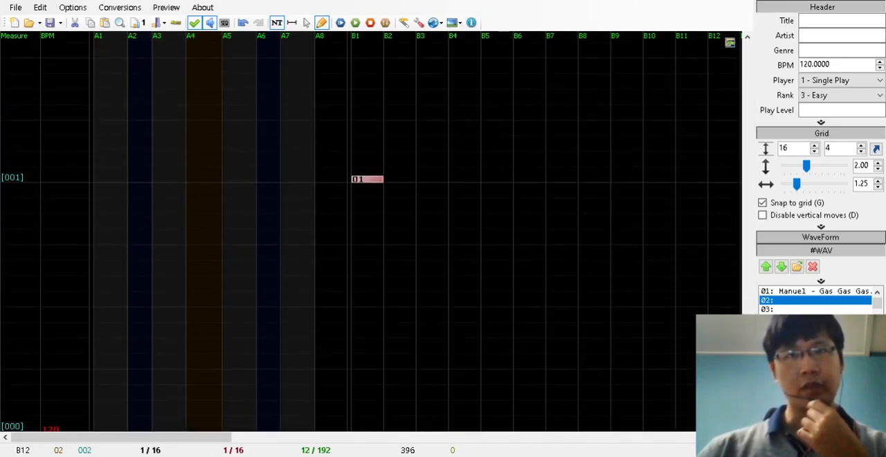
scroll(204, 55, up, 2)
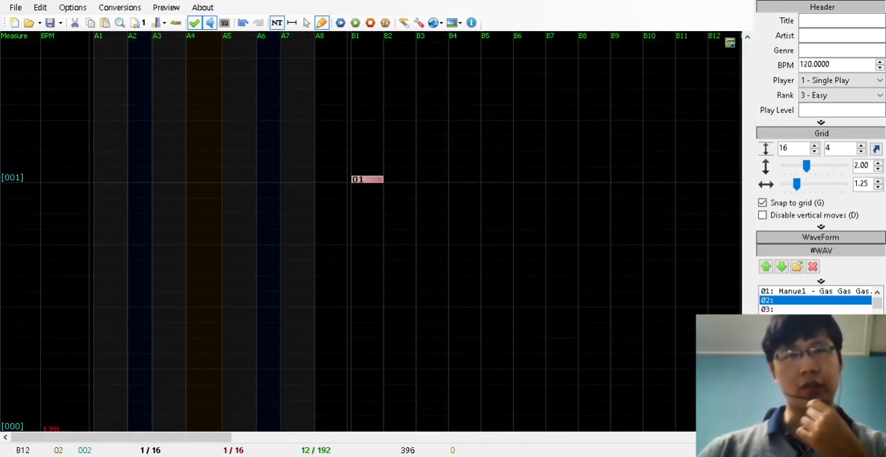
click(356, 26)
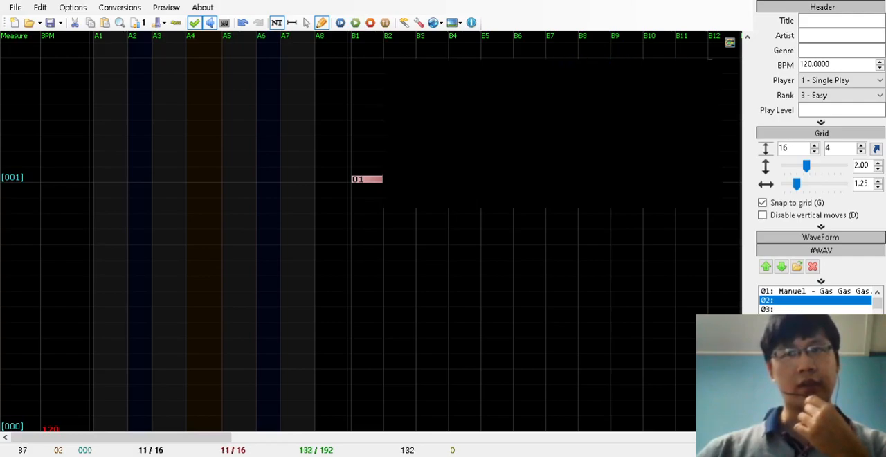
click(355, 25)
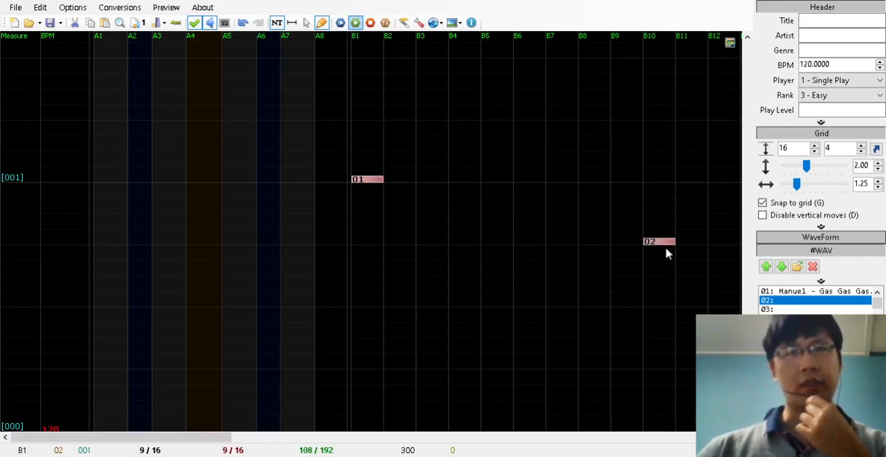
Set the song title to "Gas gas gas" and the artist to "Initial D"
scroll(371, 232, down, 3)
click(807, 20)
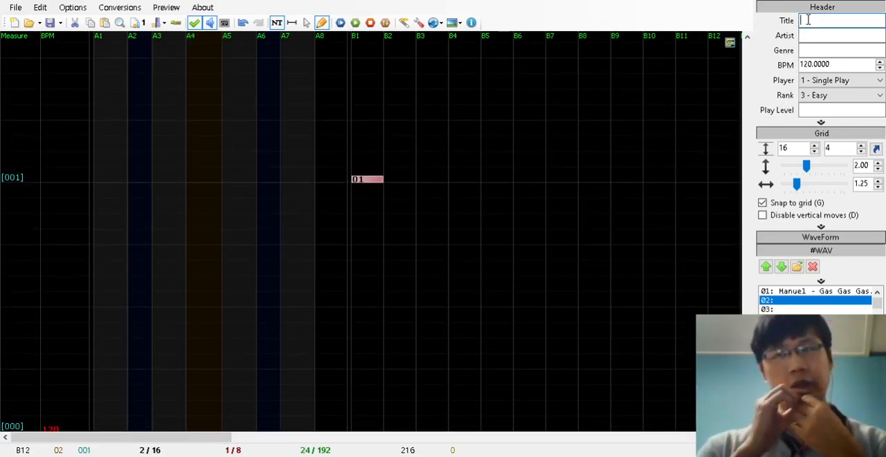
text(Gas gas gas)
key(Tab)
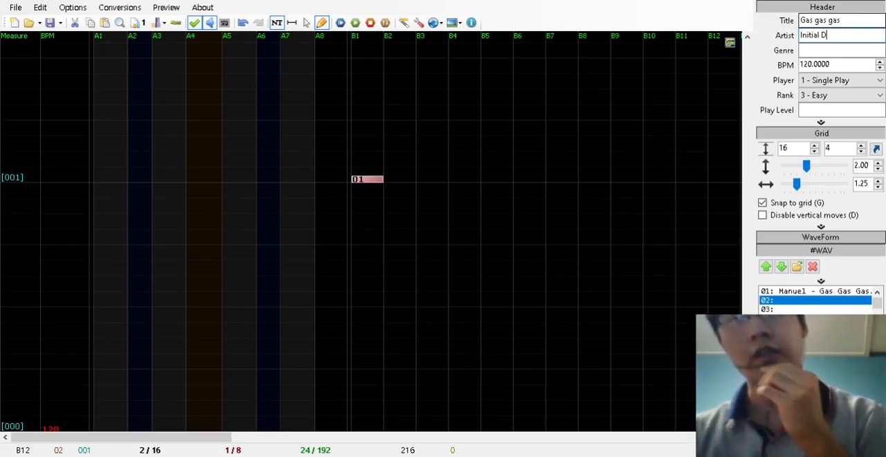
Set the song's BPM to 154
drag(853, 64, 780, 66)
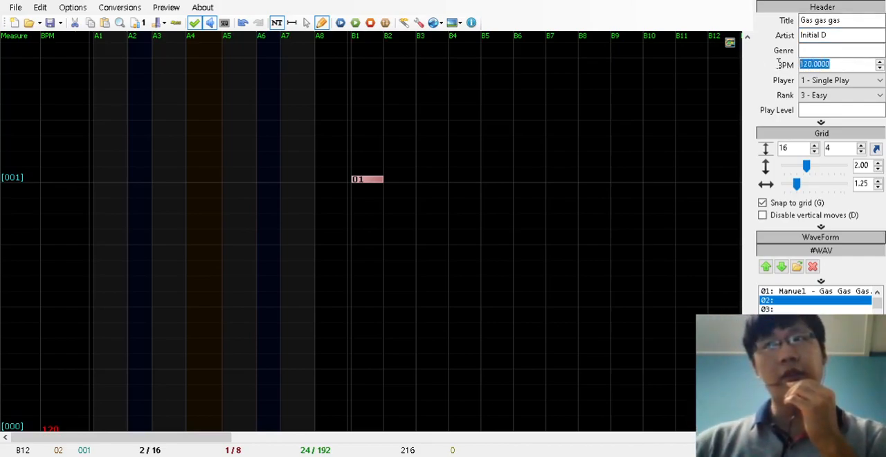
text(154)
click(863, 50)
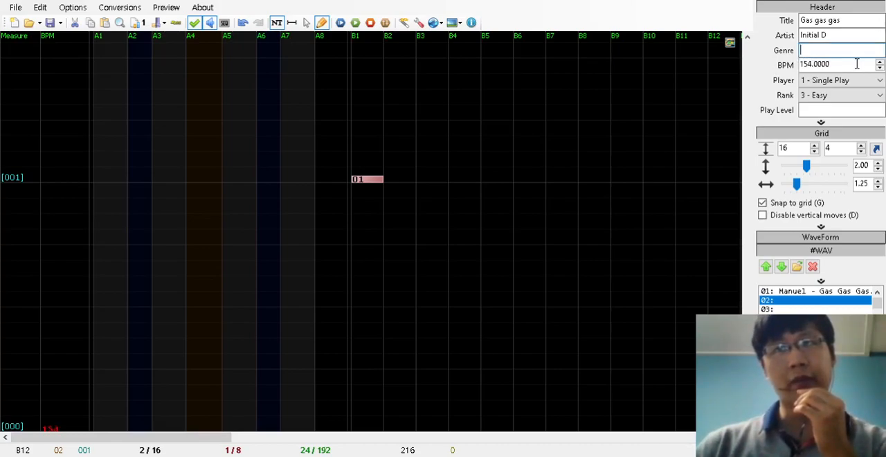
click(852, 64)
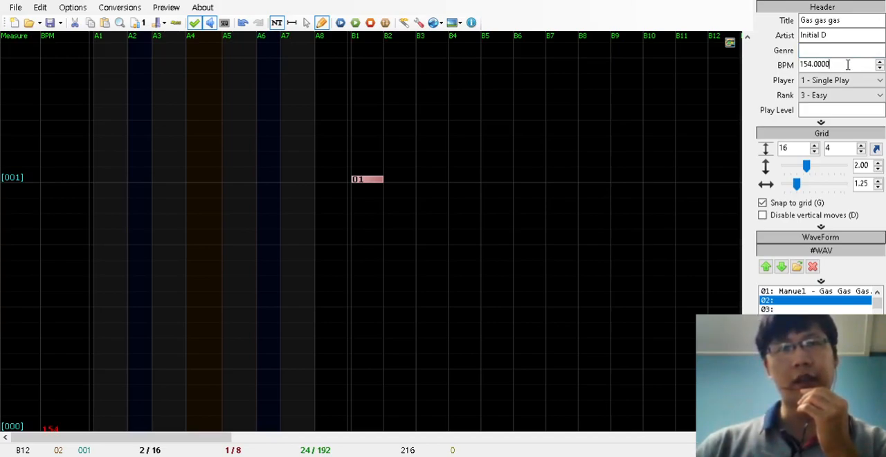
Set the play level to 0 and look over the rank setting
click(826, 111)
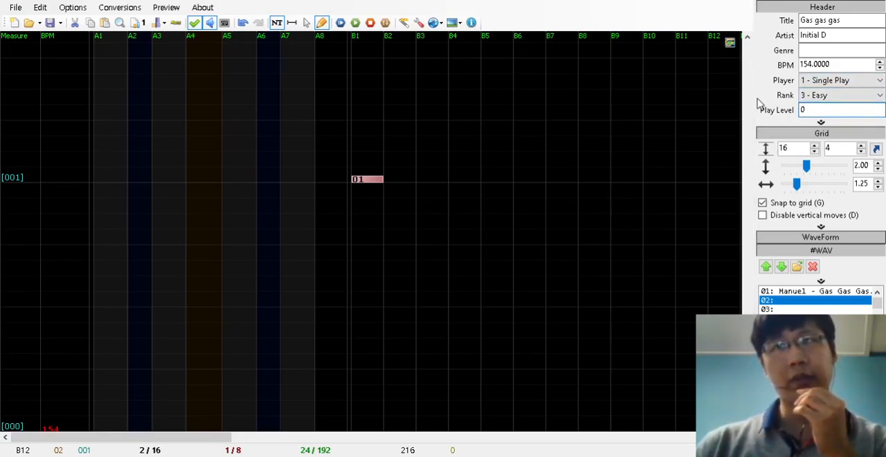
click(825, 101)
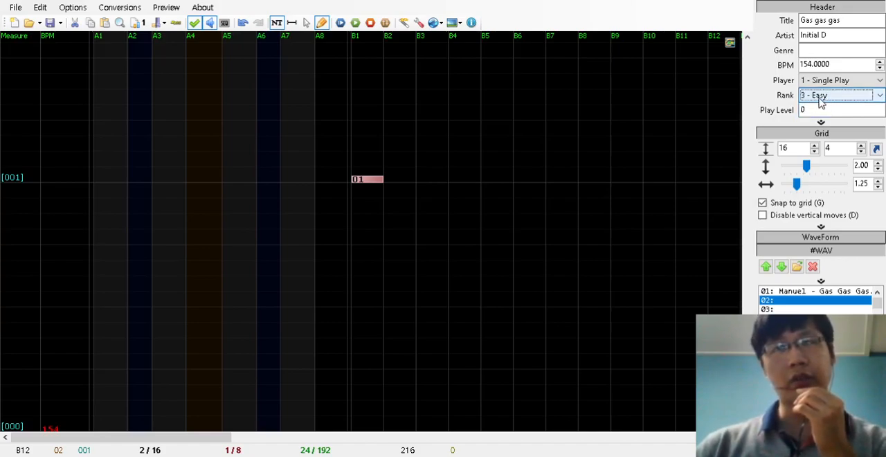
click(821, 110)
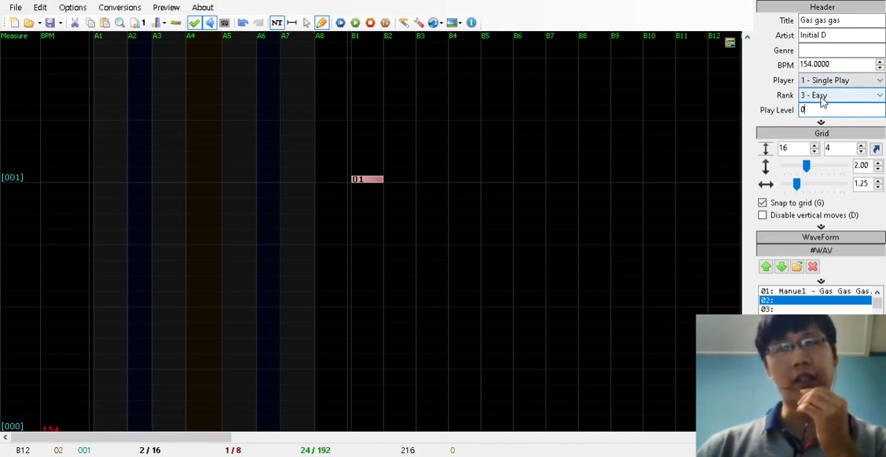
click(823, 97)
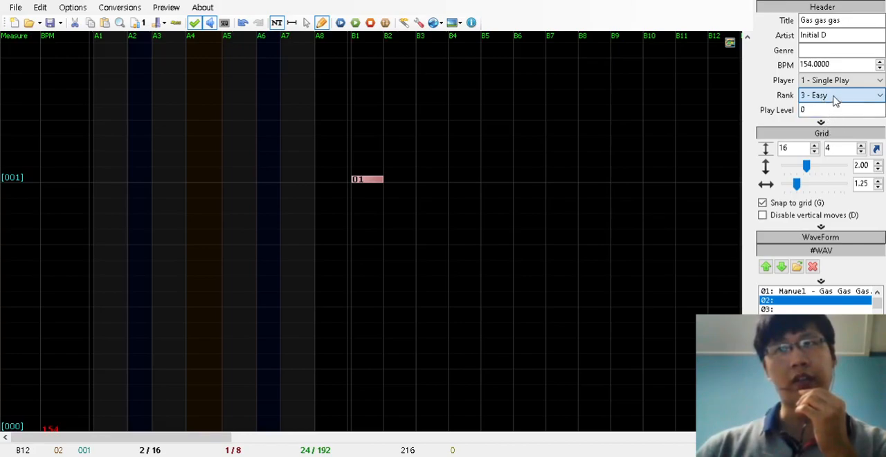
click(829, 110)
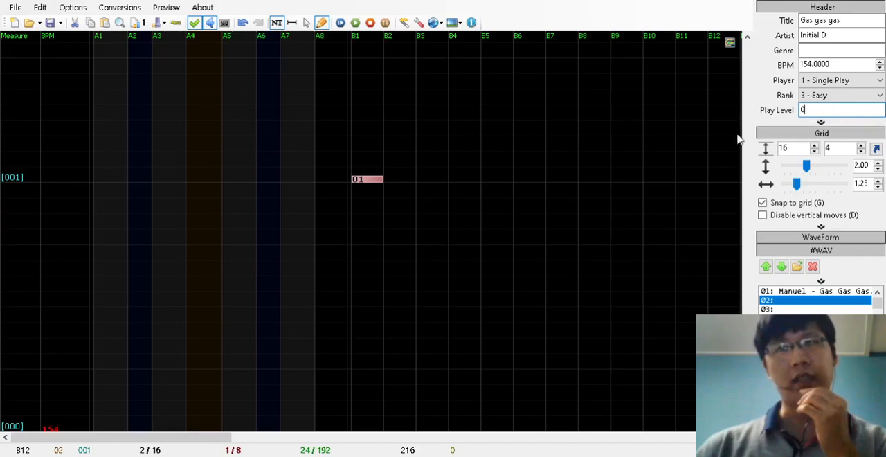
Check the preview player options and play the chart from the beginning
drag(748, 389, 747, 375)
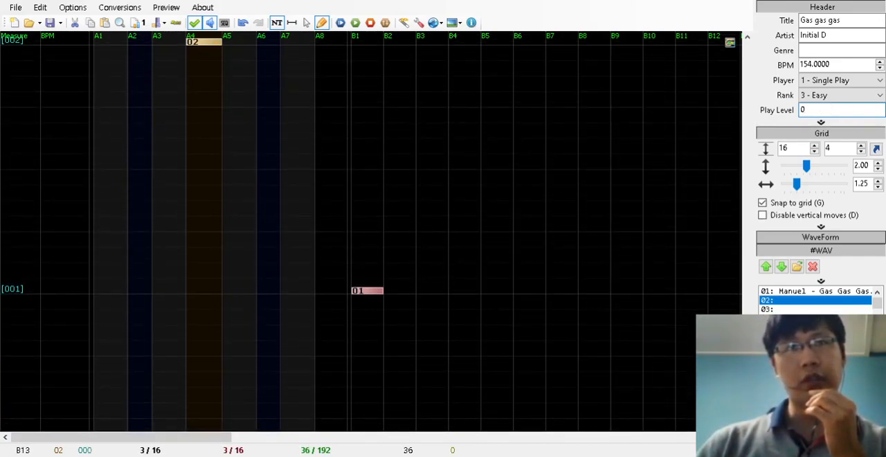
click(387, 22)
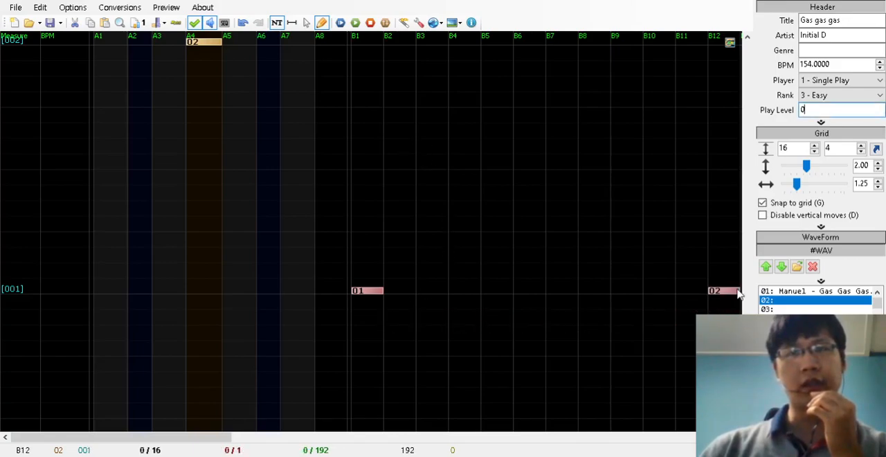
scroll(739, 295, down, 2)
drag(748, 407, 748, 401)
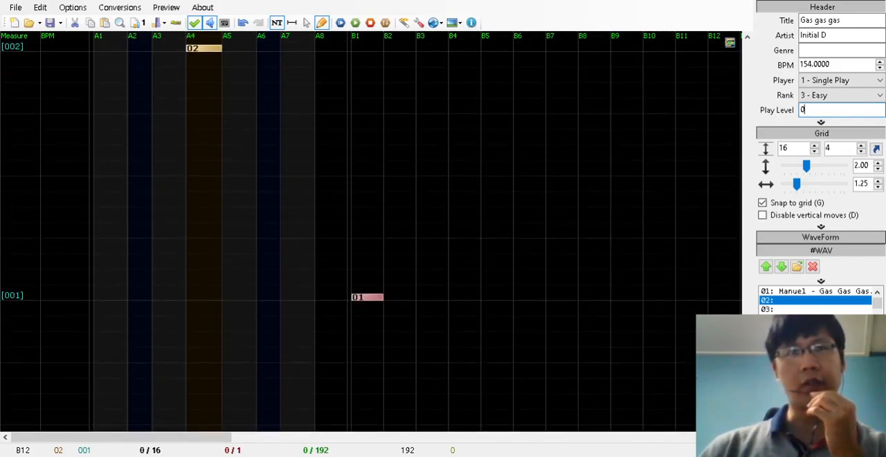
click(341, 23)
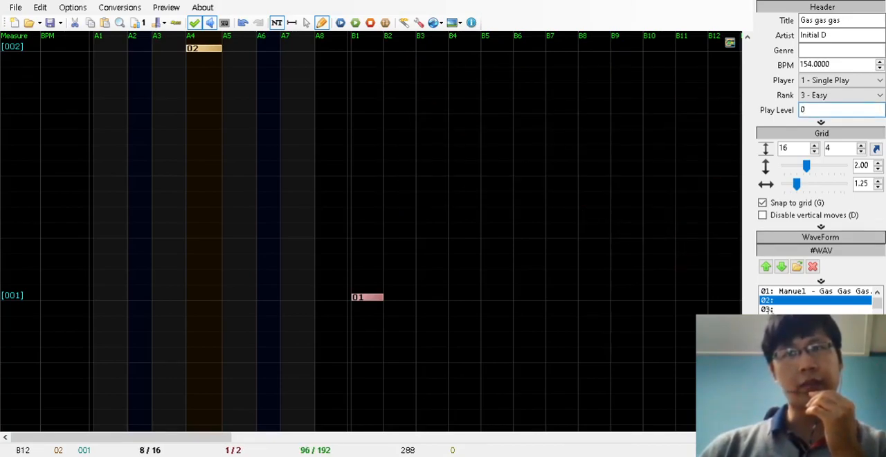
Move background audio note 01 in lane B1 to one sixteenth before the start of measure 001
scroll(574, 267, down, 2)
click(307, 23)
drag(365, 181, 368, 236)
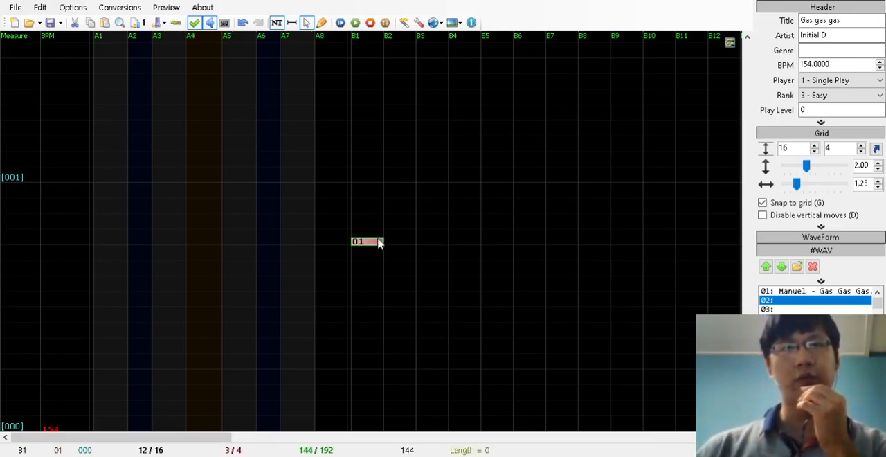
drag(378, 243, 377, 179)
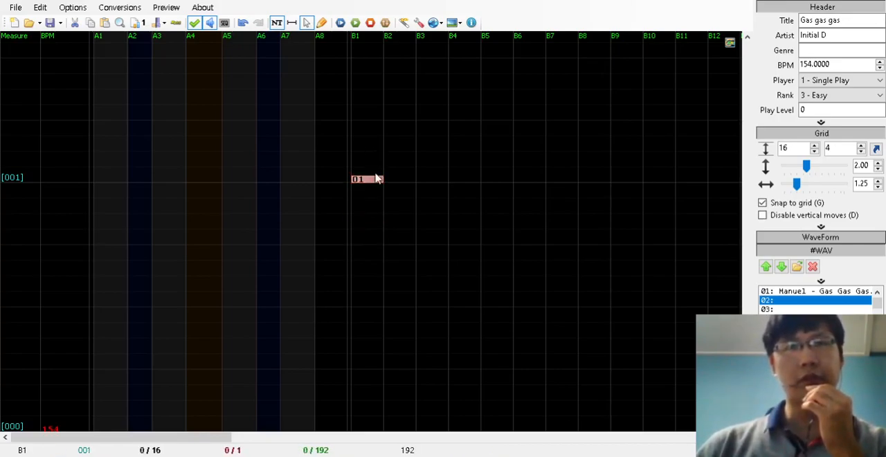
drag(374, 182, 375, 118)
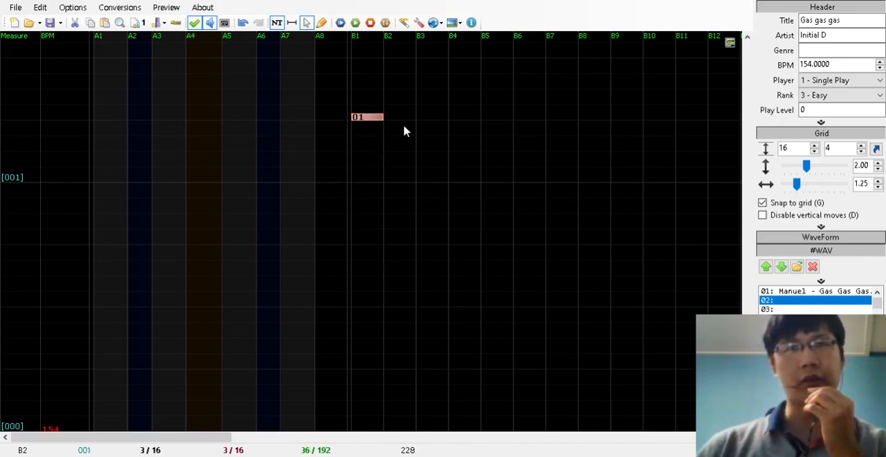
drag(361, 118, 370, 196)
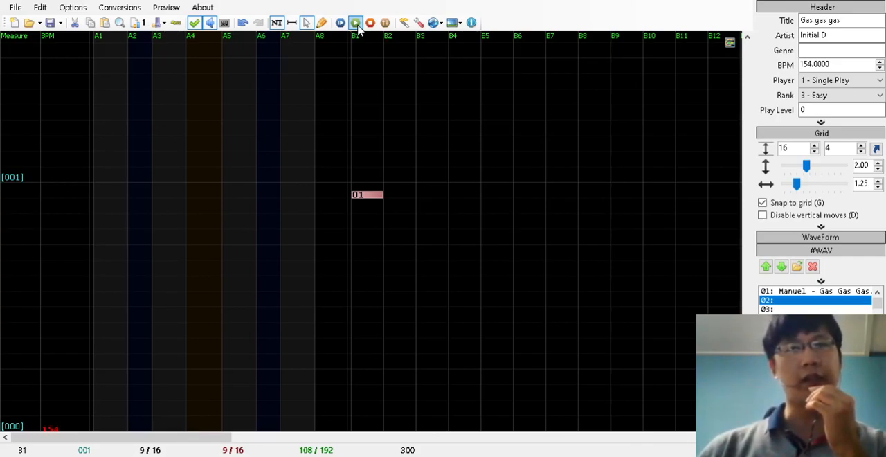
Play the chart to check the timing of the audio against the note at measure 002
click(358, 28)
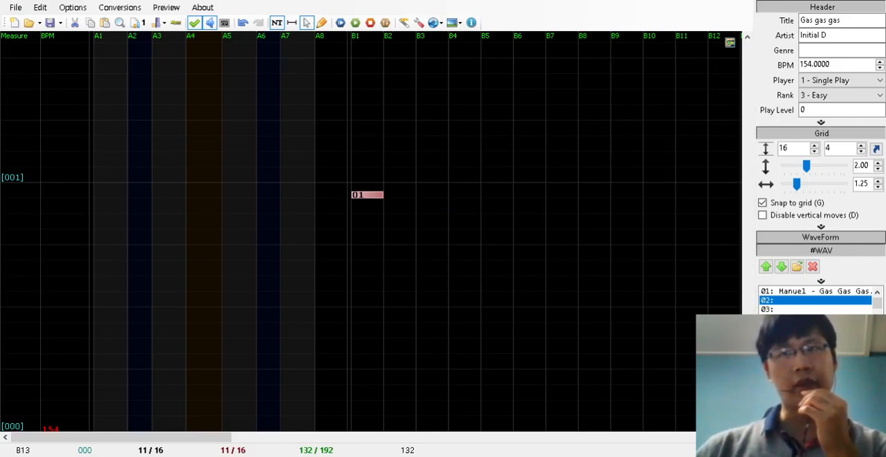
scroll(371, 244, up, 3)
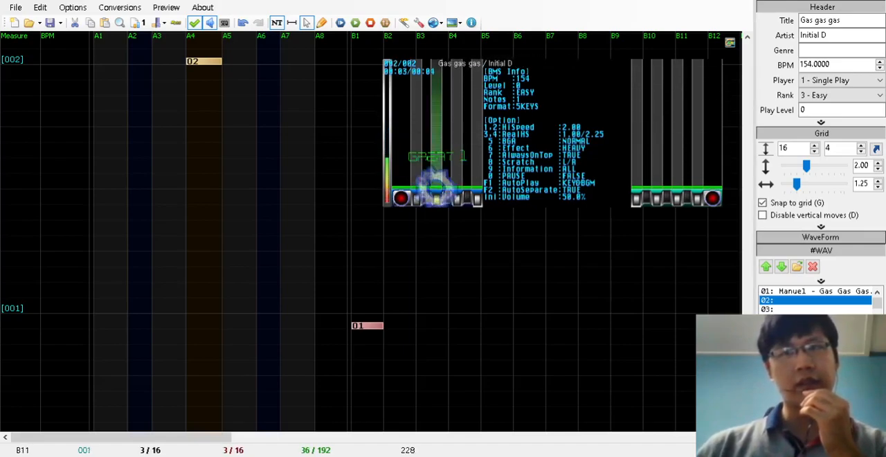
scroll(371, 232, down, 2)
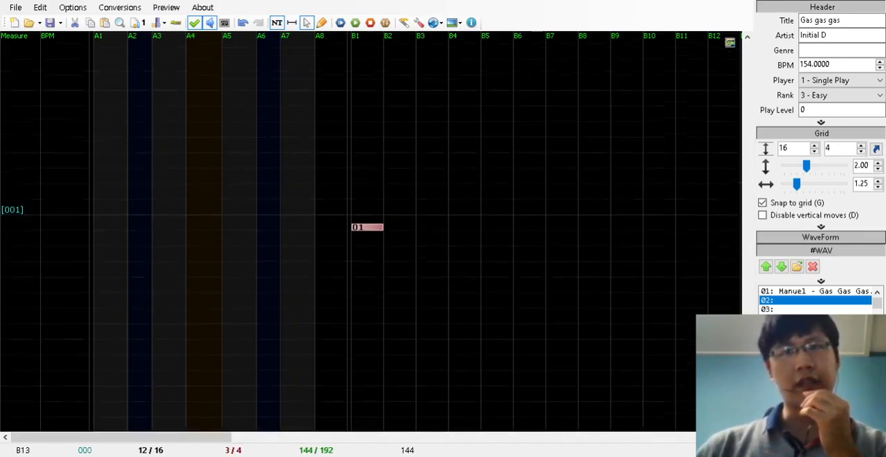
scroll(371, 231, up, 2)
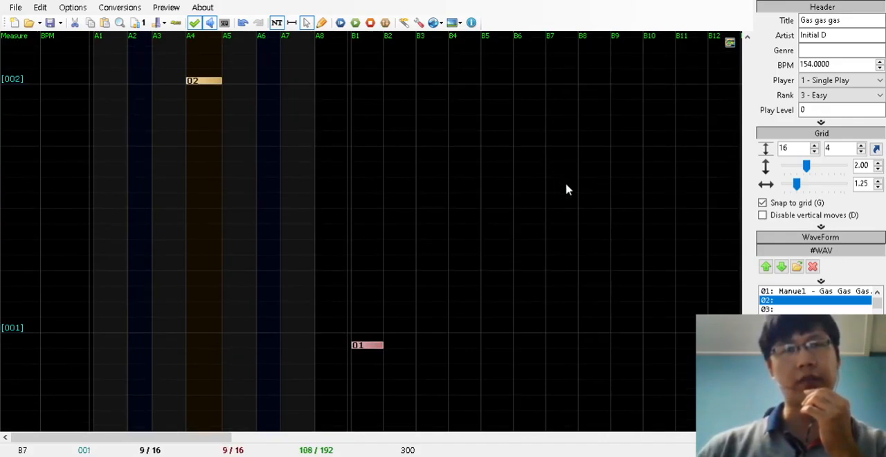
Place notes in lanes A5, A6 and A7 at 2/16, 4/16 and 6/16 of measure 002 and preview them
scroll(566, 187, up, 4)
click(322, 22)
click(267, 276)
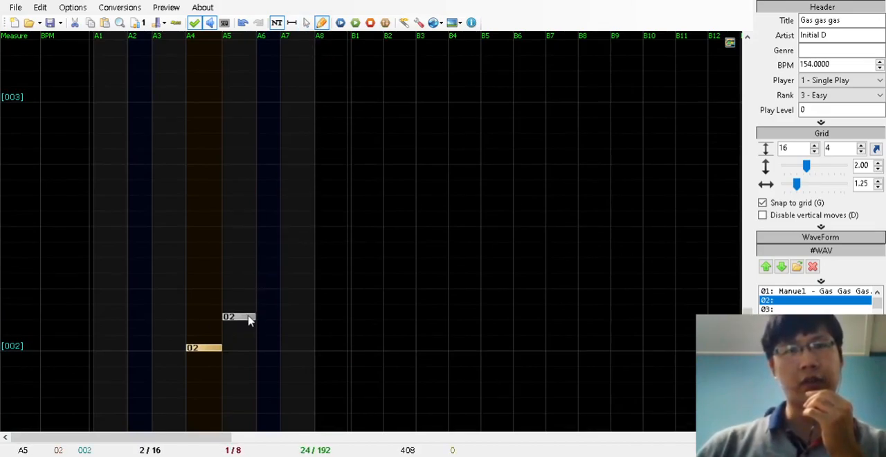
click(242, 322)
click(269, 288)
click(302, 245)
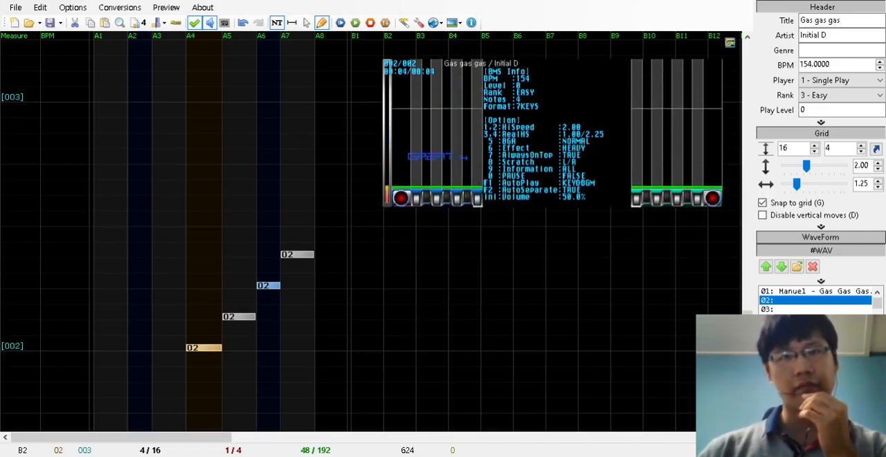
Delete the notes in lanes A5, A6 and A7 of measure 002
right_click(367, 301)
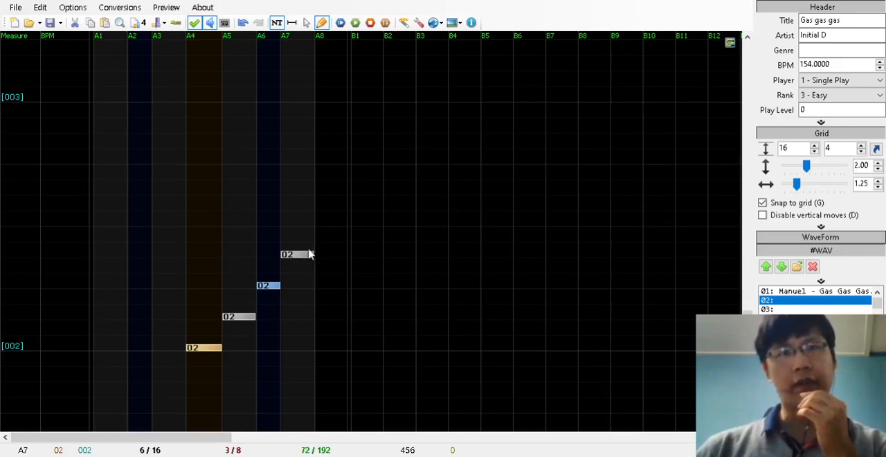
right_click(297, 254)
right_click(268, 285)
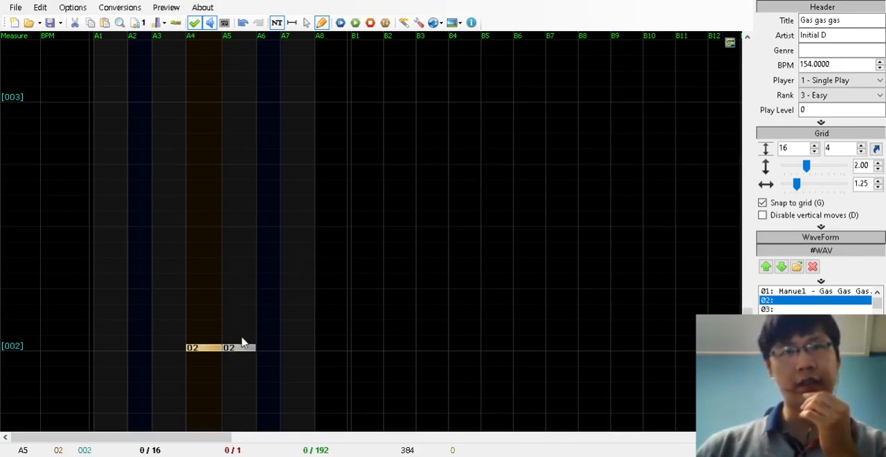
Place notes in lanes A3, A2, A1, A5, A4, A3 and A2 on consecutive sixteenths 1 to 7 of measure 002
click(175, 333)
click(142, 316)
click(114, 299)
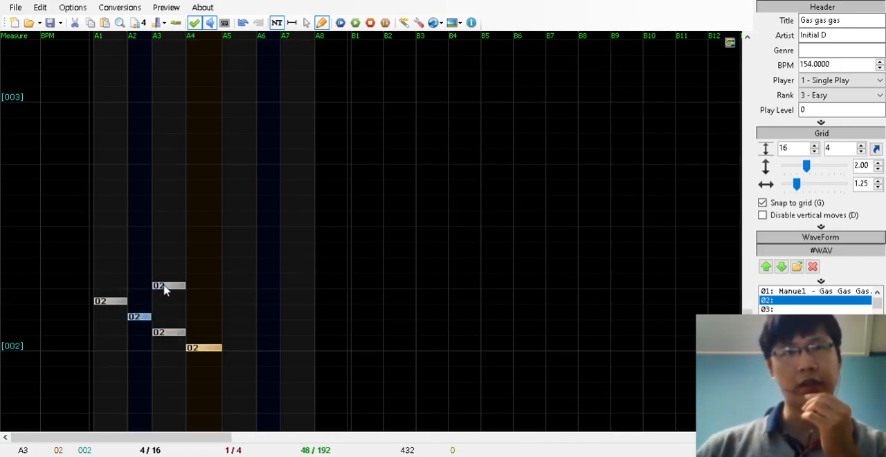
click(250, 288)
click(206, 272)
click(177, 256)
click(149, 240)
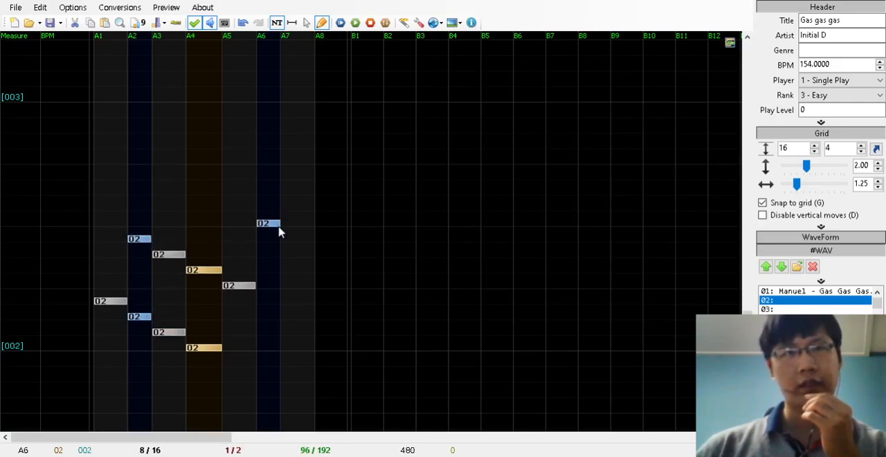
Continue measure 002 with notes in A6, A5, A4, A3, A7, A6, A5 and A4 on sixteenths 8 to 15
click(270, 225)
click(241, 209)
click(206, 194)
click(206, 179)
click(174, 180)
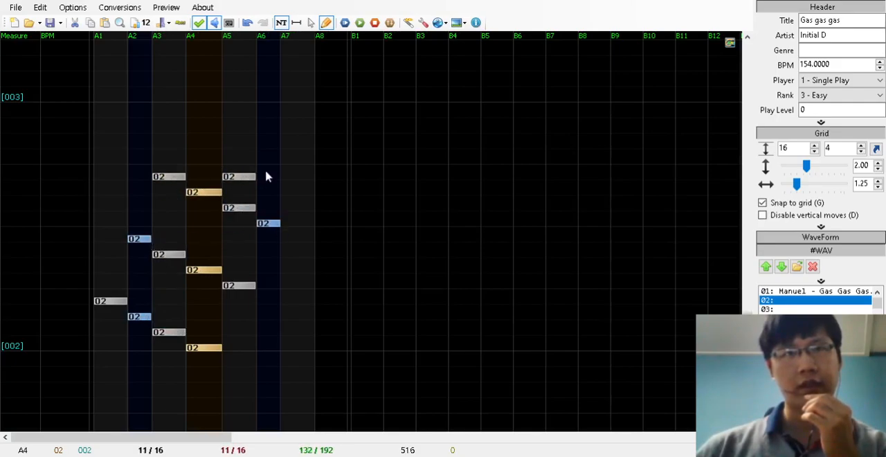
click(297, 163)
click(270, 148)
click(241, 132)
click(206, 116)
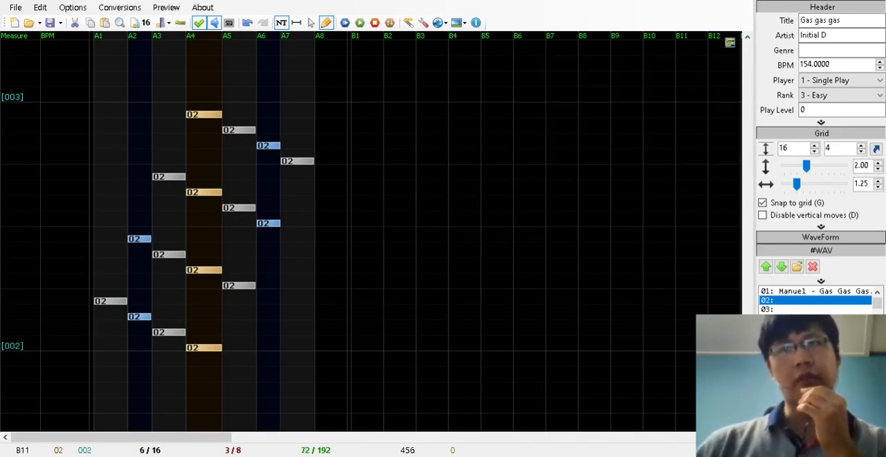
Place paired notes in lanes A1 and A7 at 0/16 and 2/16 of measure 003
scroll(691, 251, up, 4)
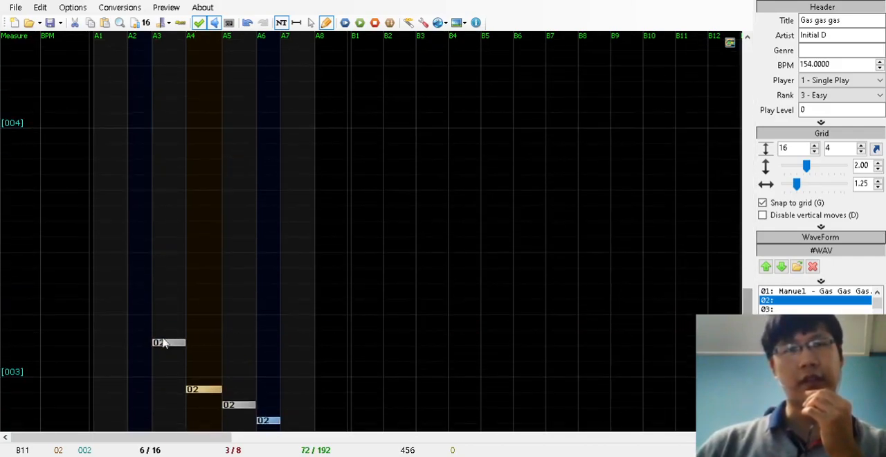
click(121, 373)
click(274, 373)
click(288, 374)
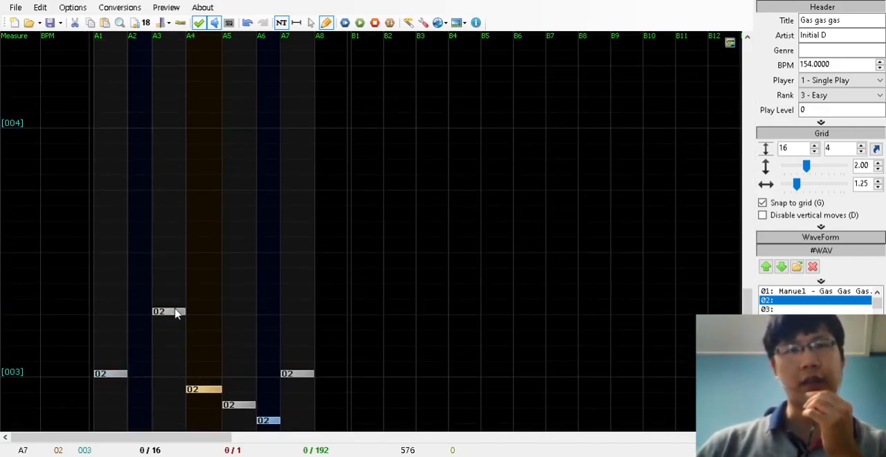
click(114, 342)
click(302, 346)
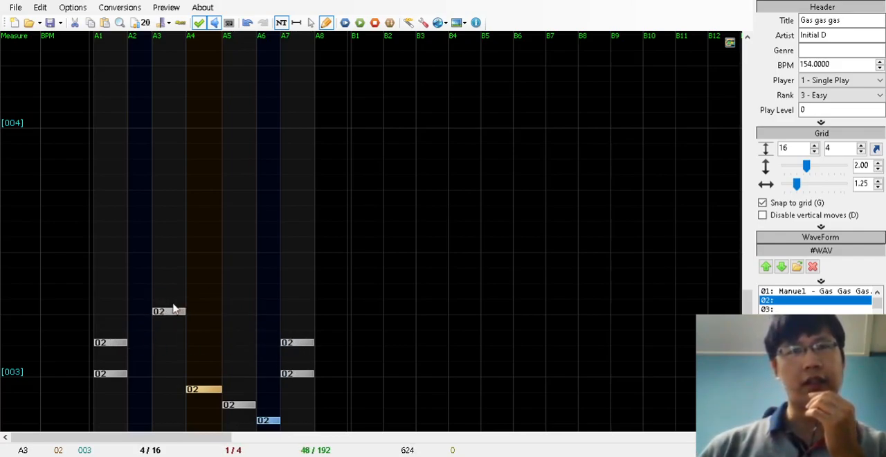
Add paired notes in lanes A1 and A7 at 6/16, 8/16, 12/16 and 14/16 of measure 003
click(142, 312)
drag(152, 313, 295, 281)
click(123, 280)
click(295, 250)
click(111, 251)
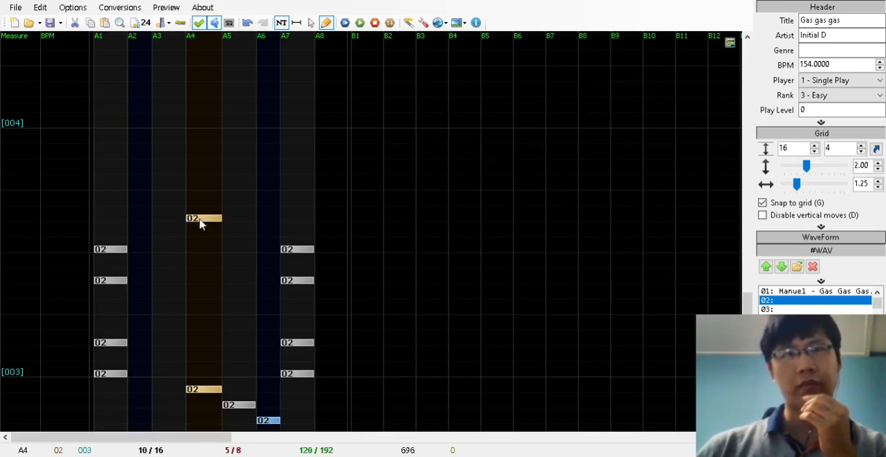
click(118, 188)
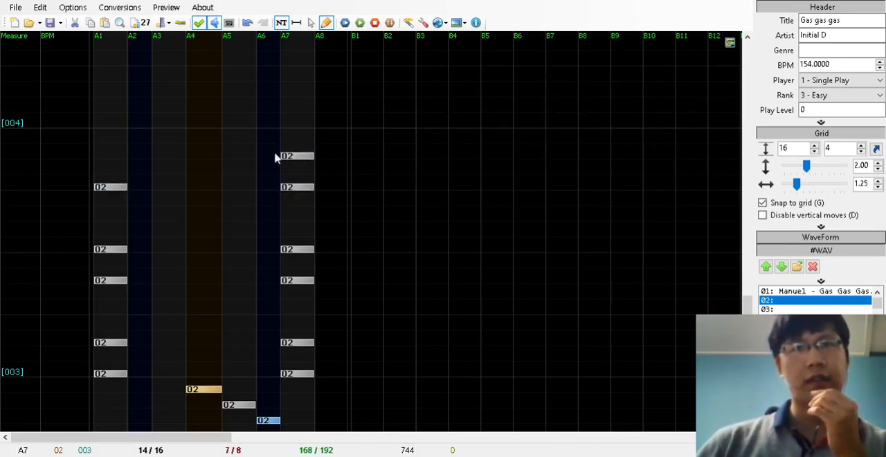
click(291, 204)
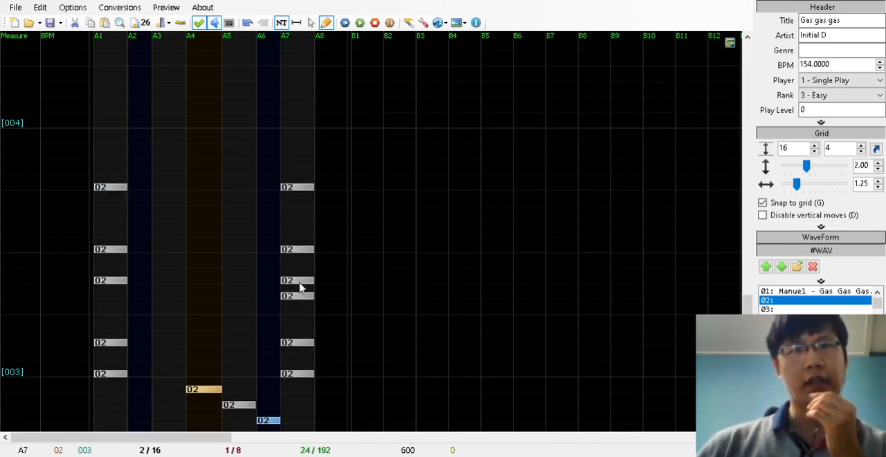
drag(302, 201, 305, 157)
click(115, 158)
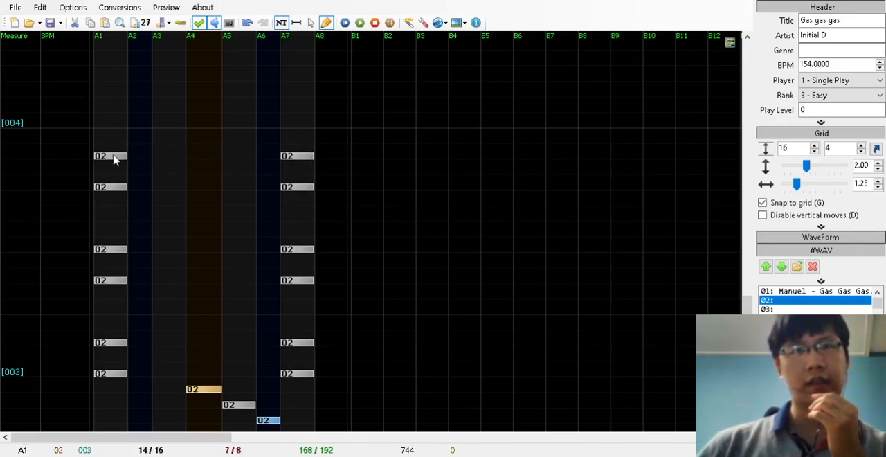
Place paired notes in lanes A1 and A7 at 2/16 and 6/16 of measure 004
click(192, 173)
drag(192, 175, 113, 92)
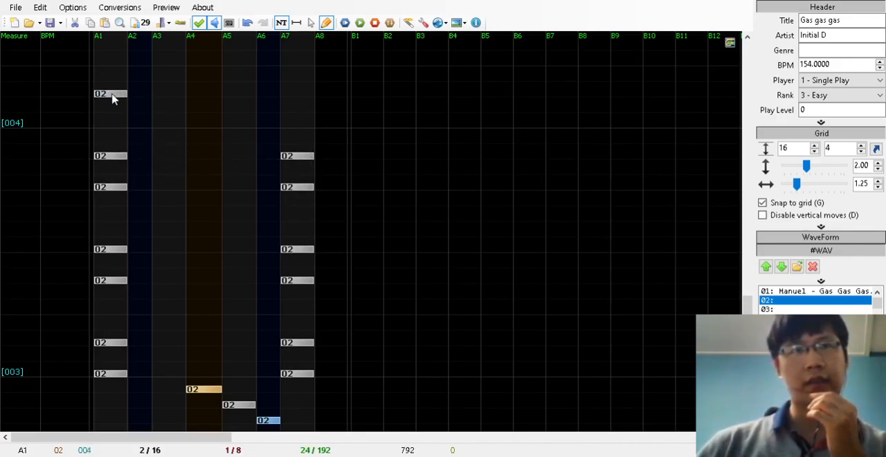
click(308, 100)
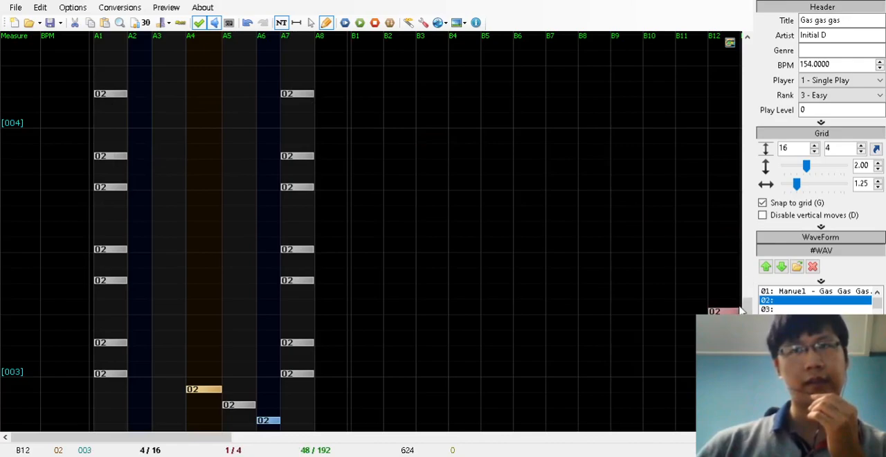
scroll(346, 247, up, 3)
click(111, 189)
click(292, 187)
Add a note pair in A2 and A6 at 8/16 and one in A3 and A5 at 12/16 of measure 004
click(277, 160)
click(139, 158)
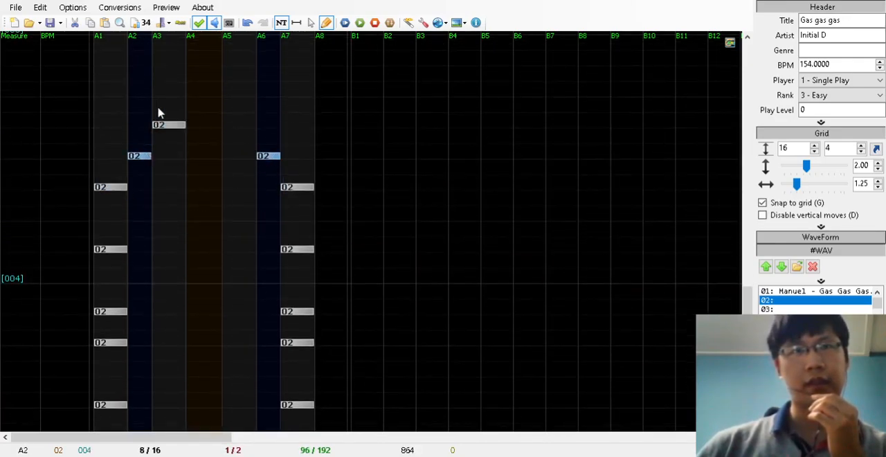
click(169, 95)
click(253, 104)
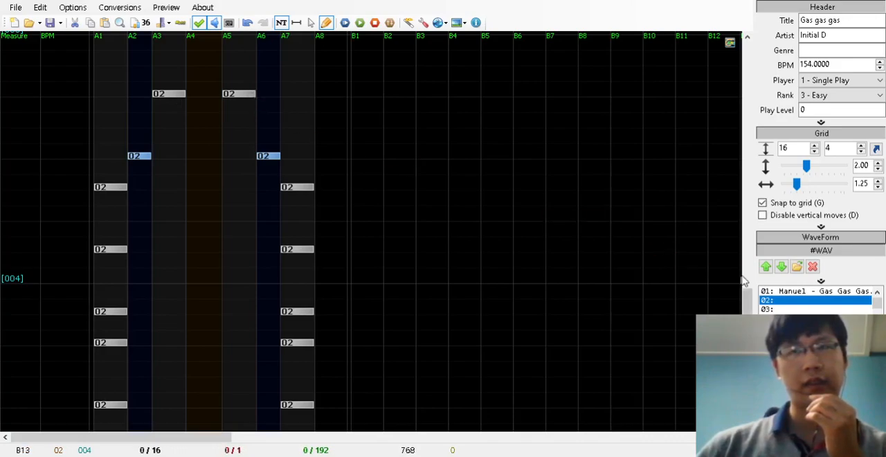
Play the chart to preview the patterns in measures 002 to 004
scroll(727, 277, down, 6)
scroll(423, 154, down, 1)
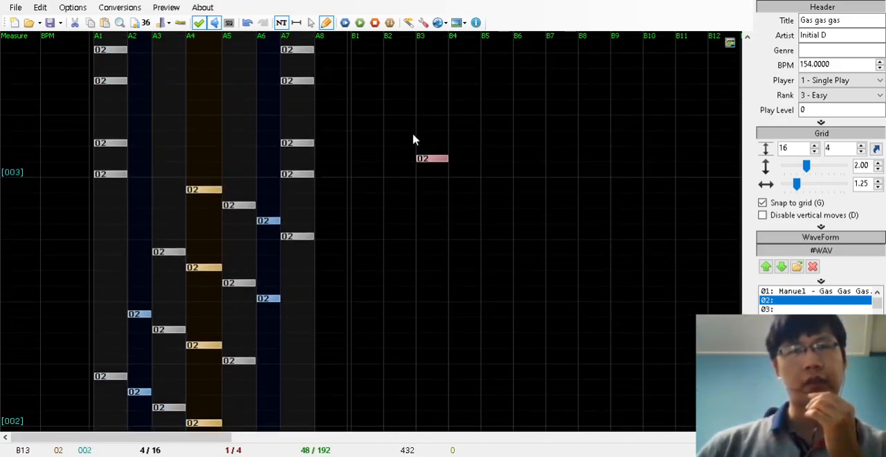
click(362, 23)
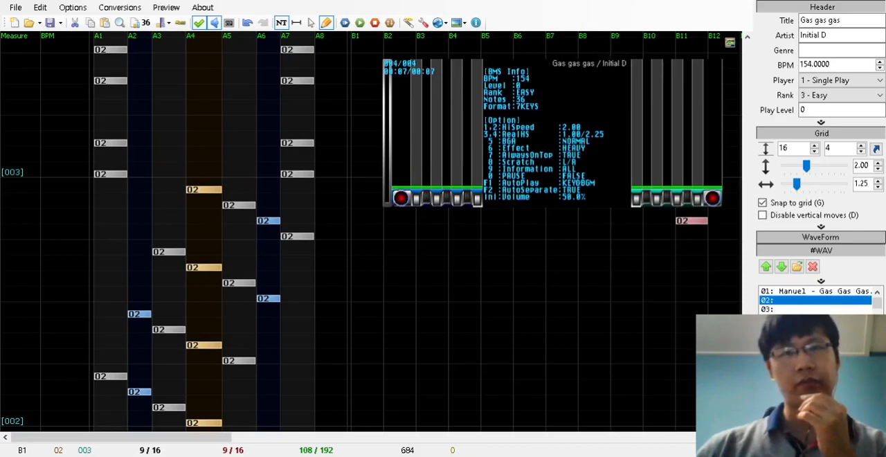
click(715, 52)
Draw a long note in lane A4 from 12/16 of measure 005 to the middle of measure 006 and preview it
drag(750, 339, 752, 287)
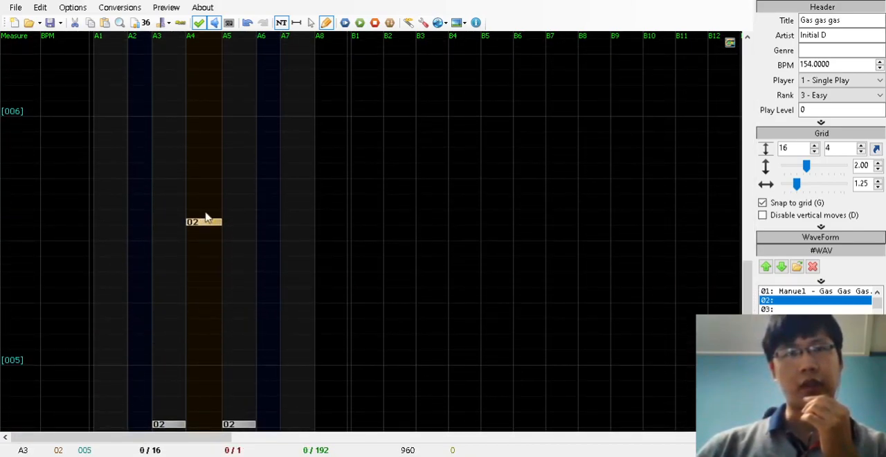
mouse_move(203, 177)
mouse_down()
mouse_move(205, 31)
mouse_move(205, 131)
mouse_up()
click(360, 22)
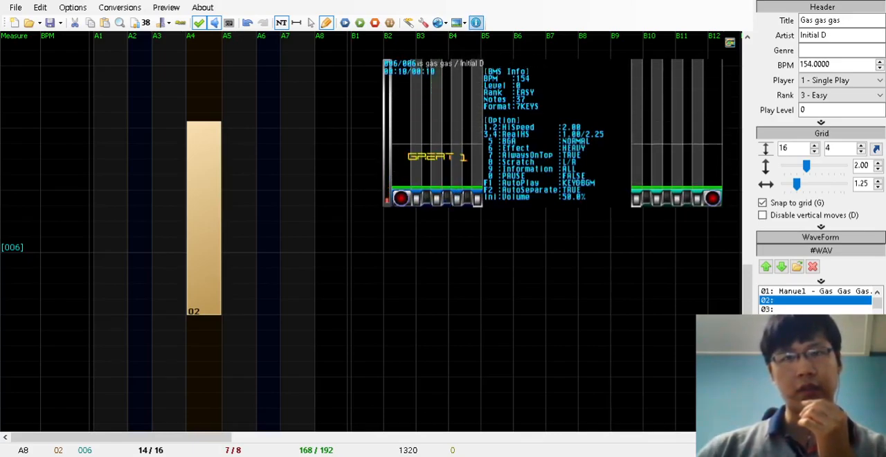
click(716, 61)
Replace the long note with consecutive long notes in lanes A4, A6 and A5 through measure 006 and play them
right_click(206, 279)
mouse_move(203, 247)
mouse_down()
mouse_move(207, 4)
mouse_move(212, 207)
mouse_move(250, 191)
mouse_move(245, 151)
mouse_up()
mouse_move(261, 215)
mouse_down()
mouse_move(275, 87)
mouse_move(271, 162)
mouse_move(250, 89)
mouse_up()
click(360, 24)
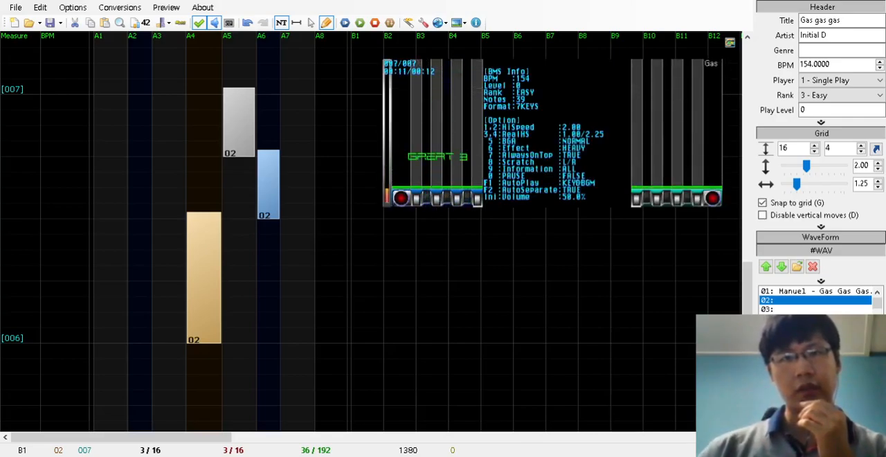
Select all the notes in measure 004 together
drag(747, 280, 746, 310)
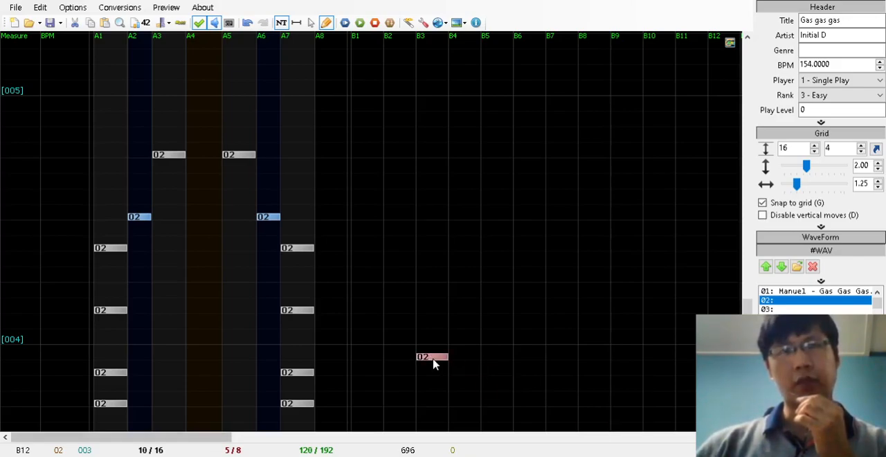
click(310, 22)
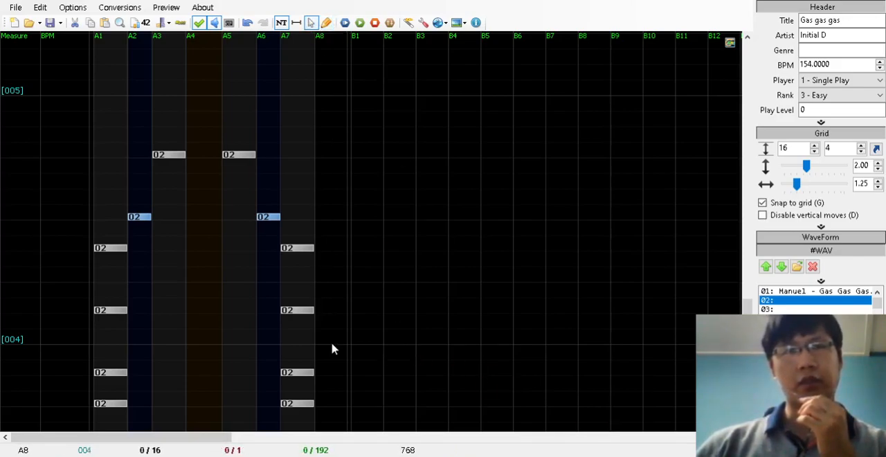
drag(332, 342, 182, 120)
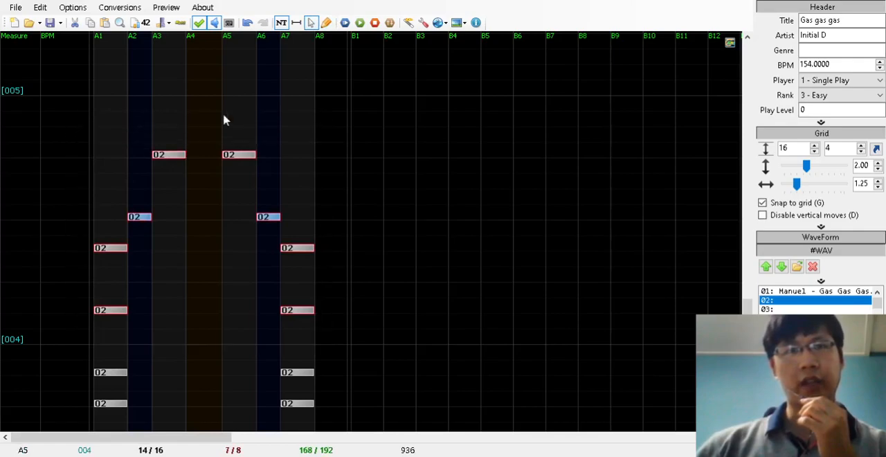
Write a note in lane A7 at the start of measure 005 and remove it again
click(327, 22)
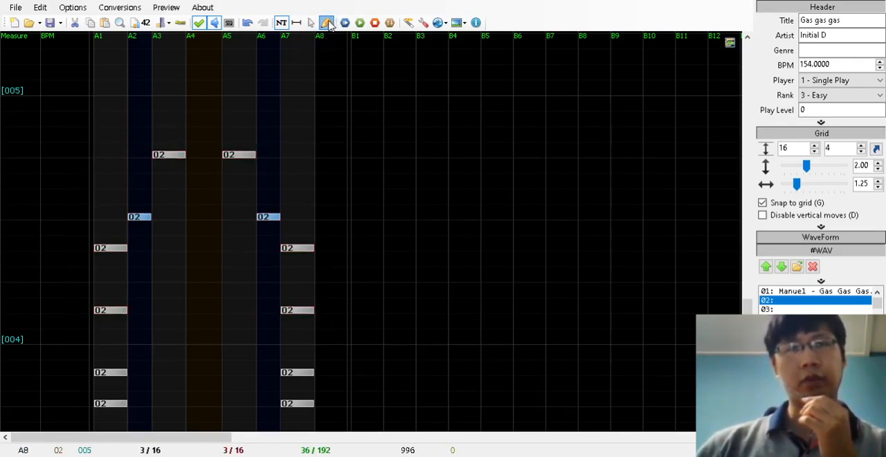
click(288, 92)
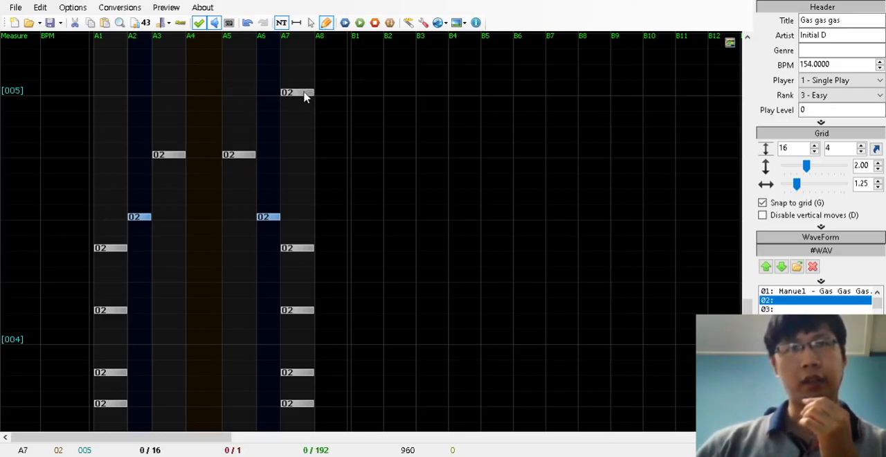
right_click(304, 93)
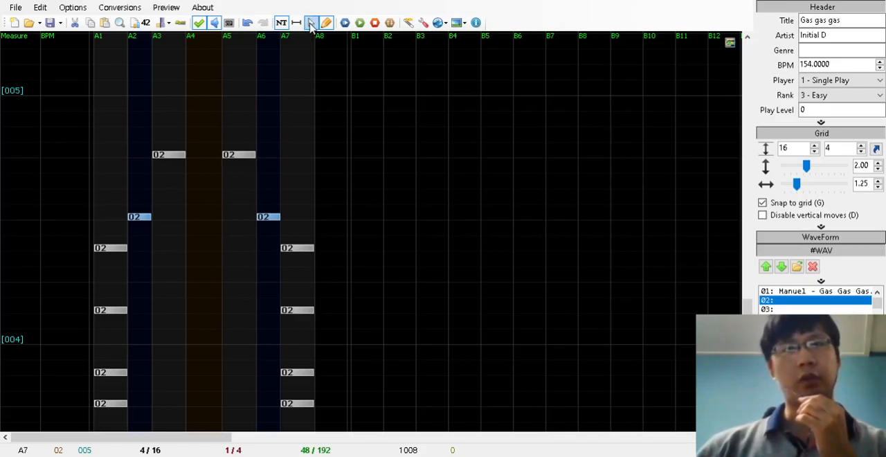
Select and delete all the notes in measure 004, undo the deletion and clear the selection
click(310, 23)
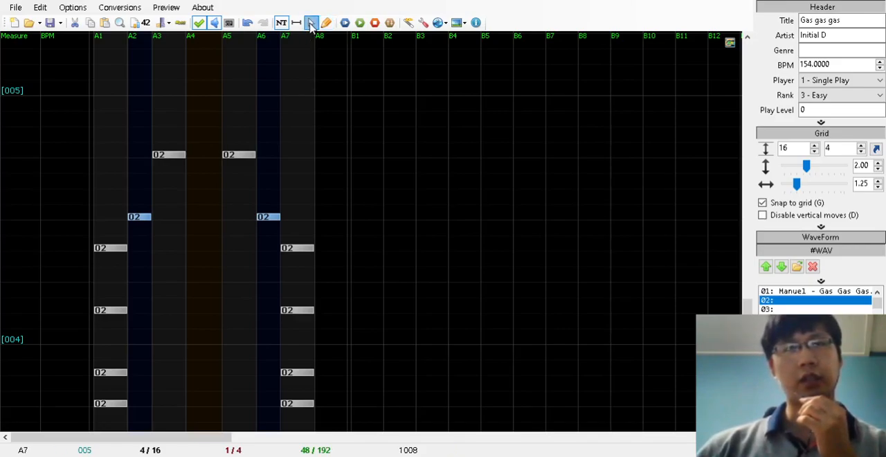
drag(305, 74, 93, 355)
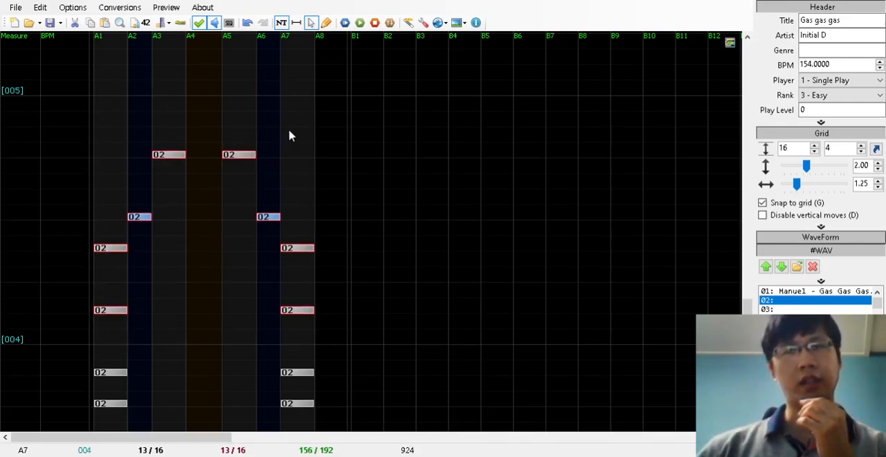
key(Delete)
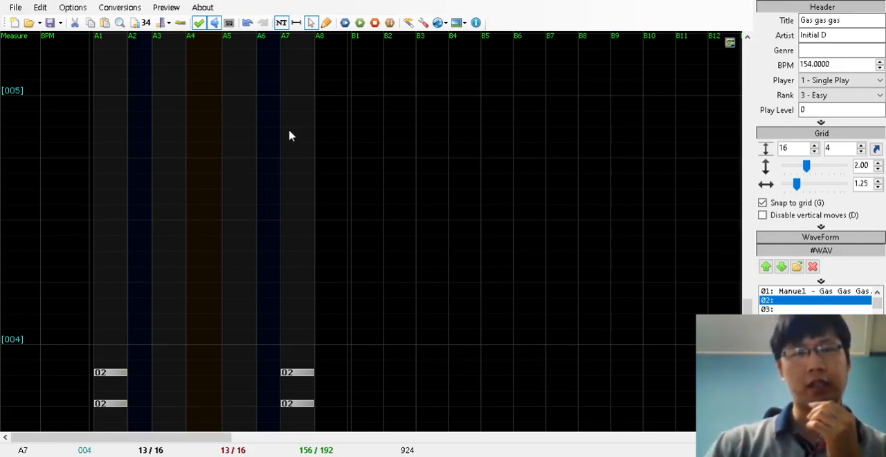
key(ctrl+z)
click(289, 136)
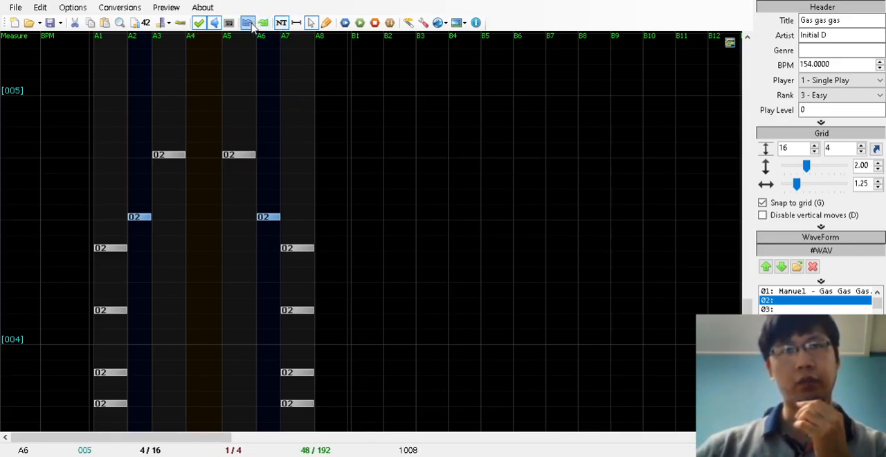
Select the eight notes in measure 004 and copy them
click(326, 22)
scroll(753, 309, up, 2)
scroll(752, 310, down, 3)
click(313, 23)
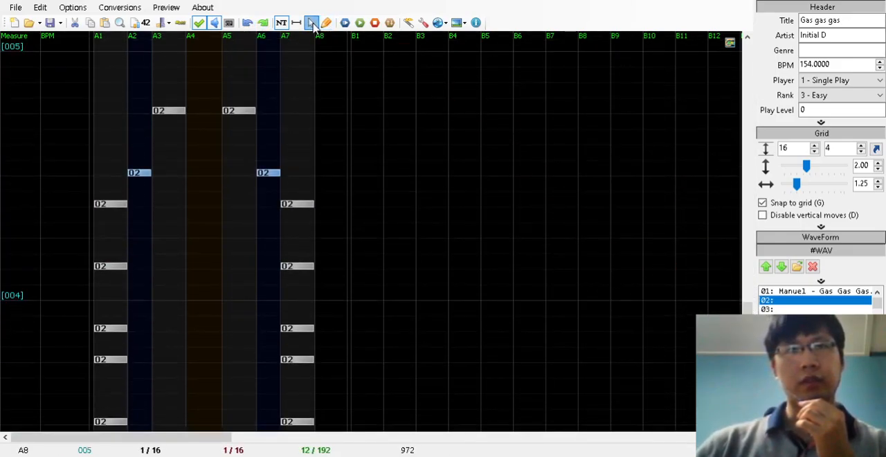
drag(320, 57, 112, 296)
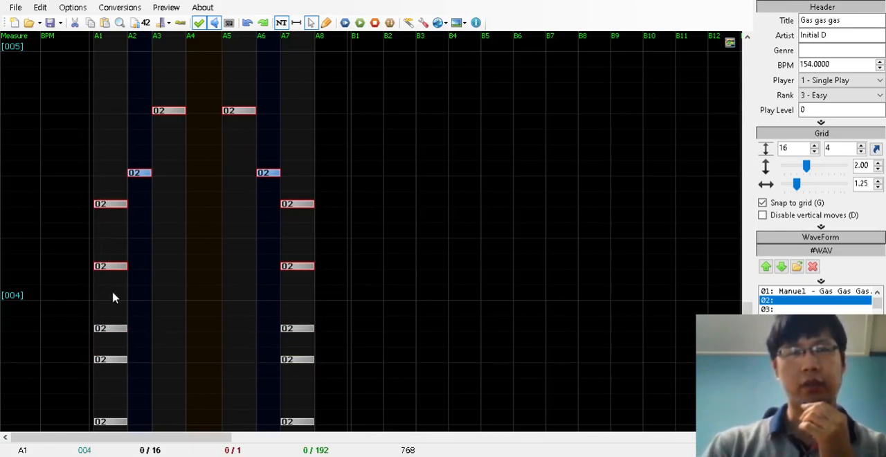
click(114, 298)
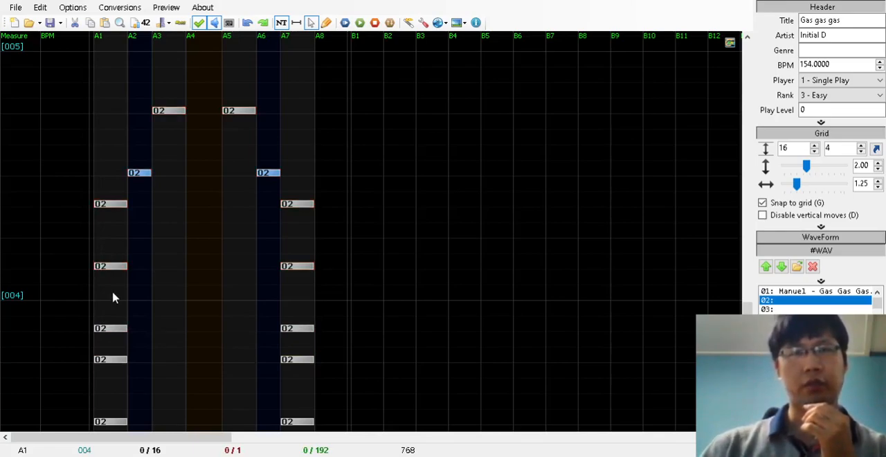
Paste the copied notes into measure 005 and remove the pasted notes again
scroll(726, 194, up, 5)
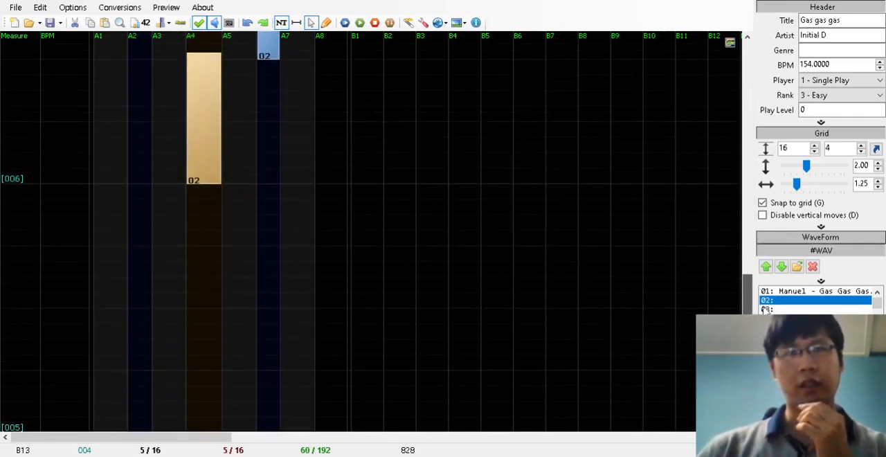
drag(765, 306, 765, 309)
key(ctrl+v)
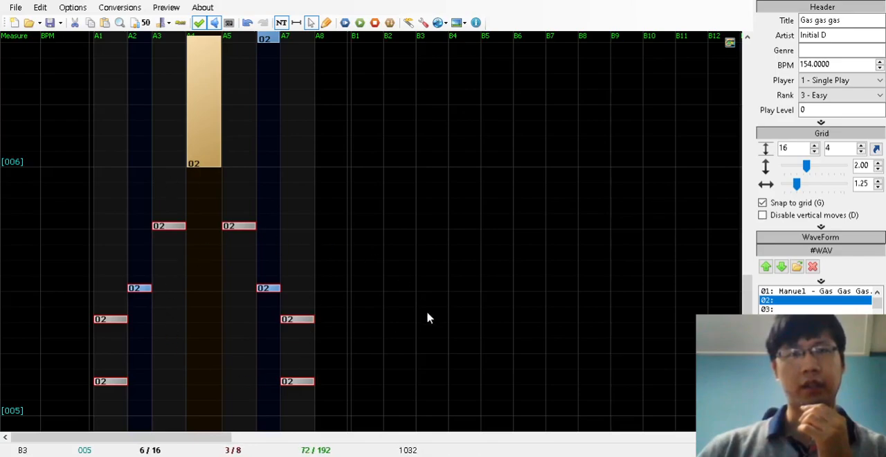
scroll(401, 208, down, 3)
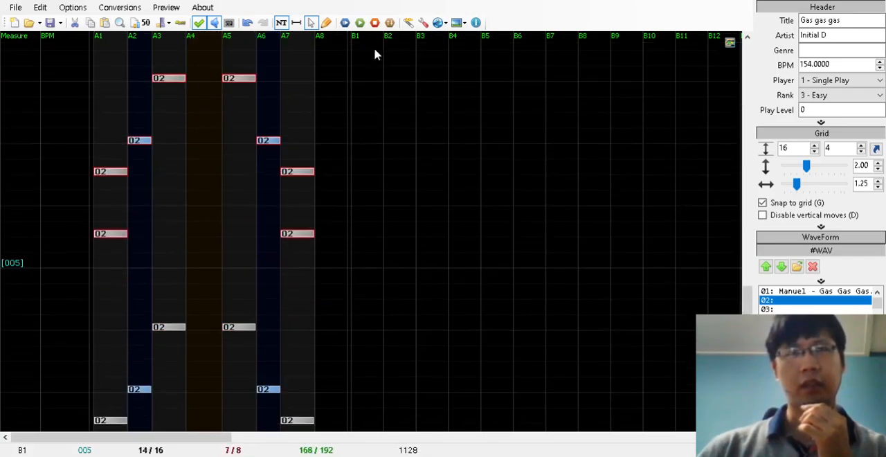
key(Delete)
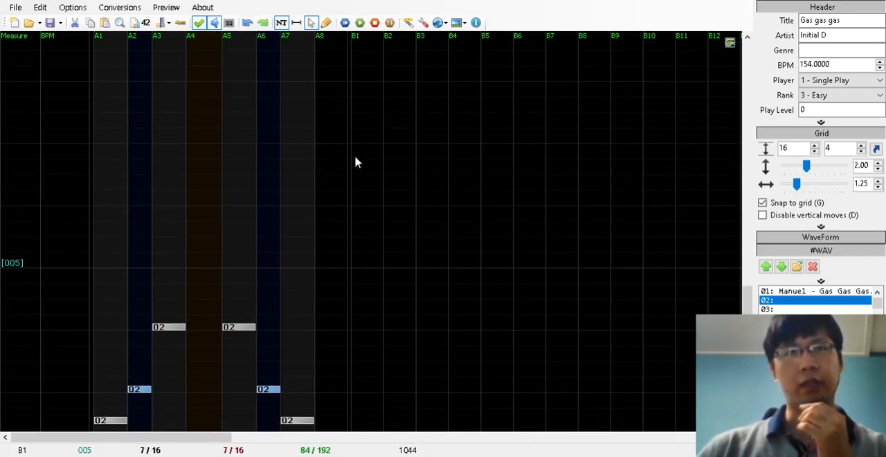
Return to write mode at measure 006 and try grid divisions of 12 and 24 per measure
scroll(747, 291, down, 1)
mouse_move(745, 320)
mouse_down()
mouse_move(746, 331)
mouse_move(746, 282)
mouse_move(738, 307)
mouse_up()
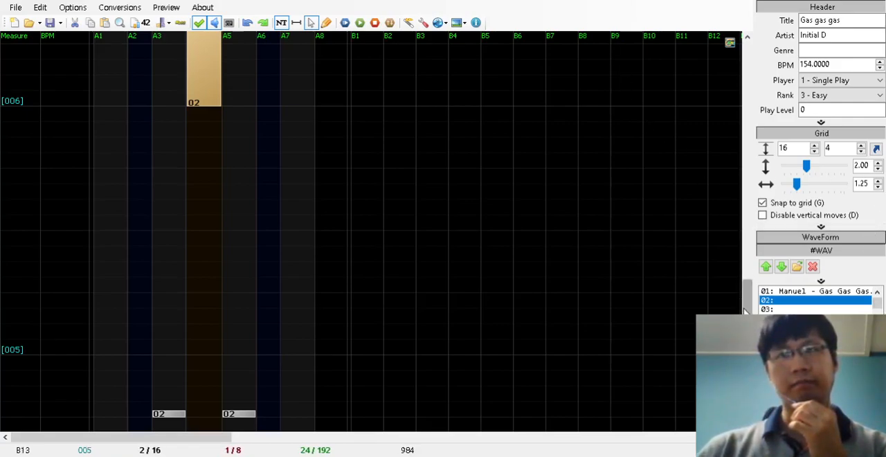
scroll(410, 308, up, 5)
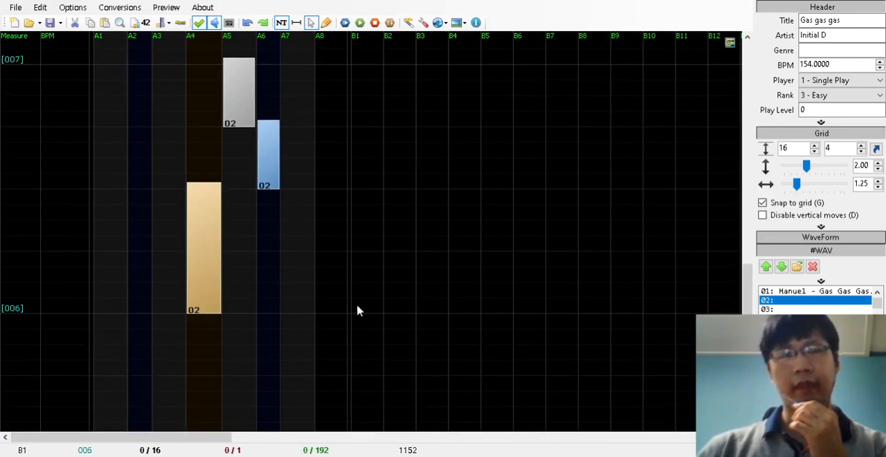
click(327, 23)
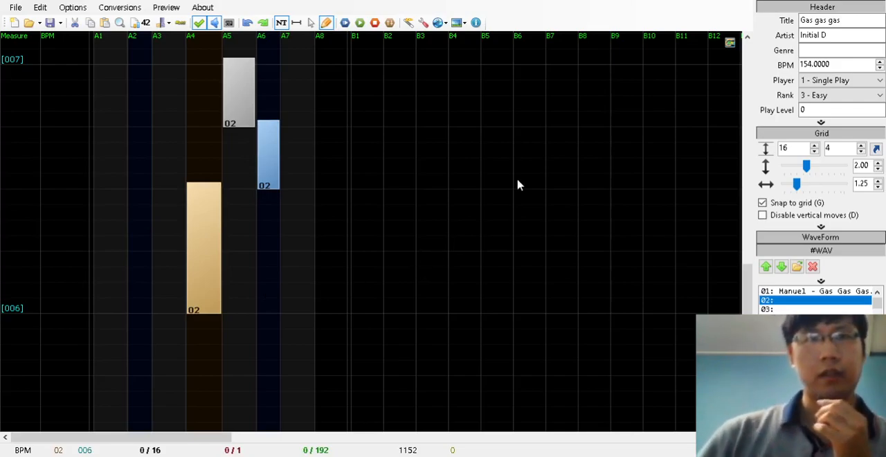
double_click(796, 148)
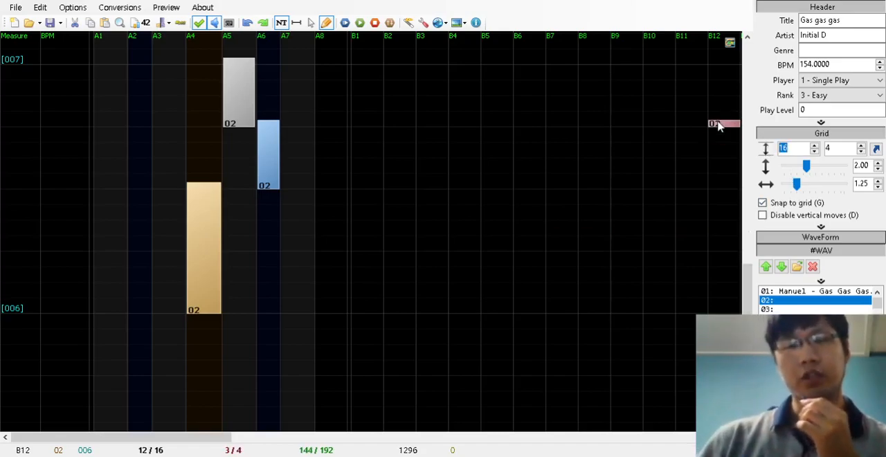
text(12)
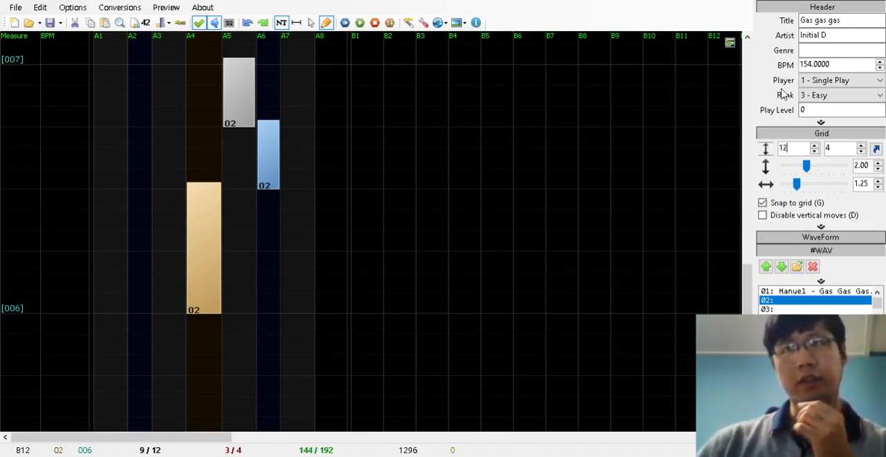
drag(800, 148, 751, 155)
text(24)
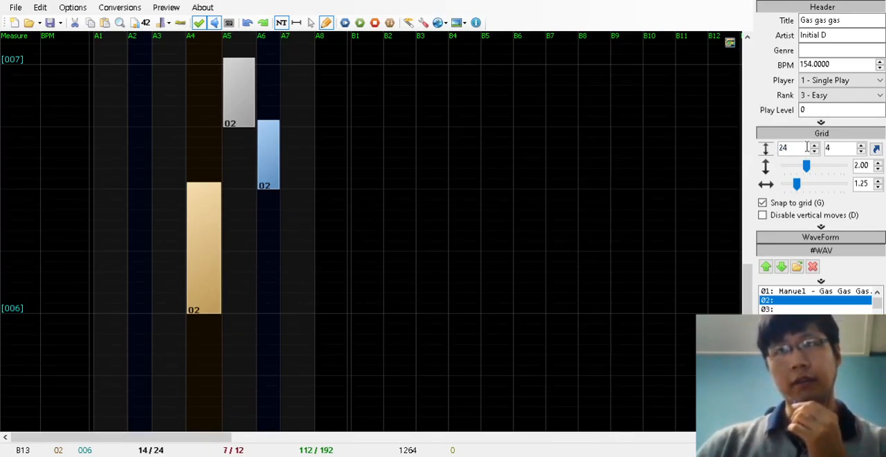
Try grid divisions of 32, 20 and 30 per measure
drag(806, 148, 763, 151)
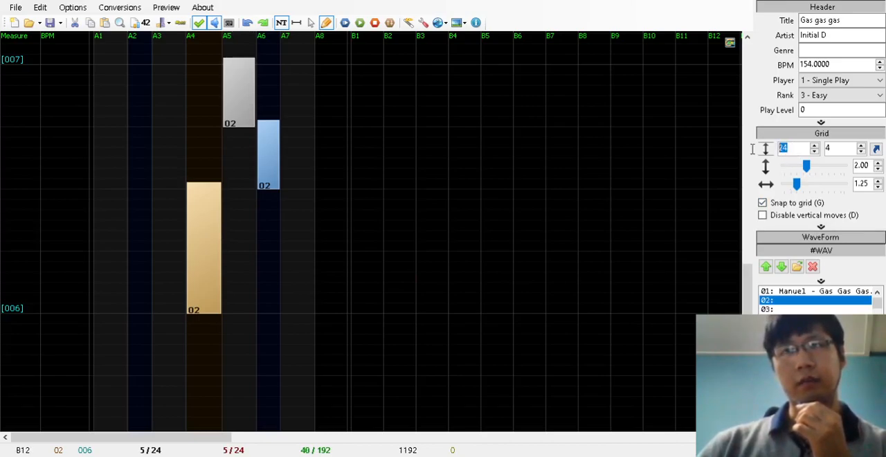
text(32)
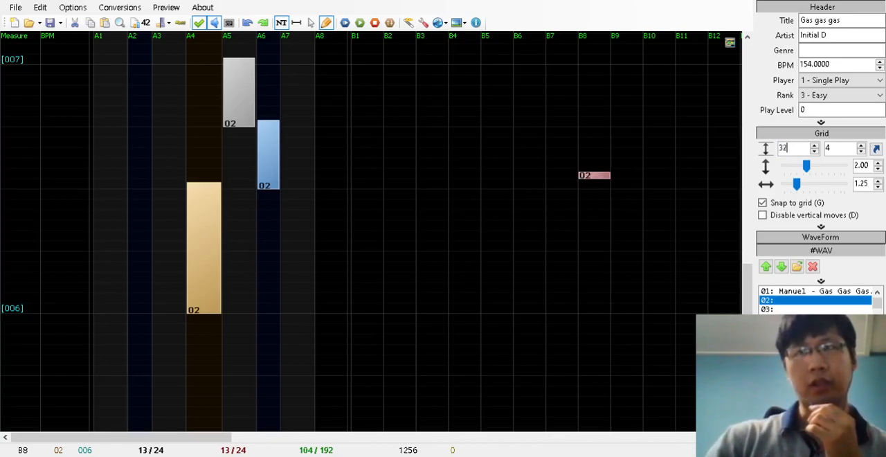
key(BackSpace)
key(BackSpace)
text(20)
key(BackSpace)
key(BackSpace)
text(30)
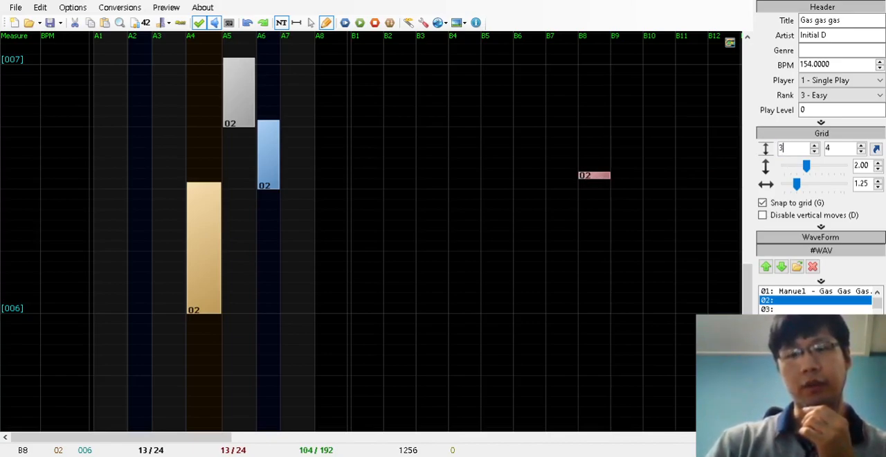
Try a grid division of 24 per measure, and settle on 12
key(BackSpace)
key(BackSpace)
text(24)
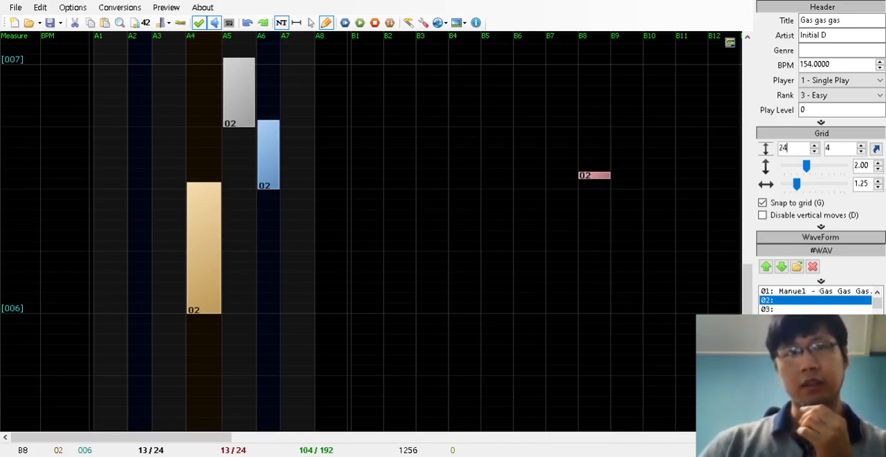
drag(807, 150, 780, 150)
text(12)
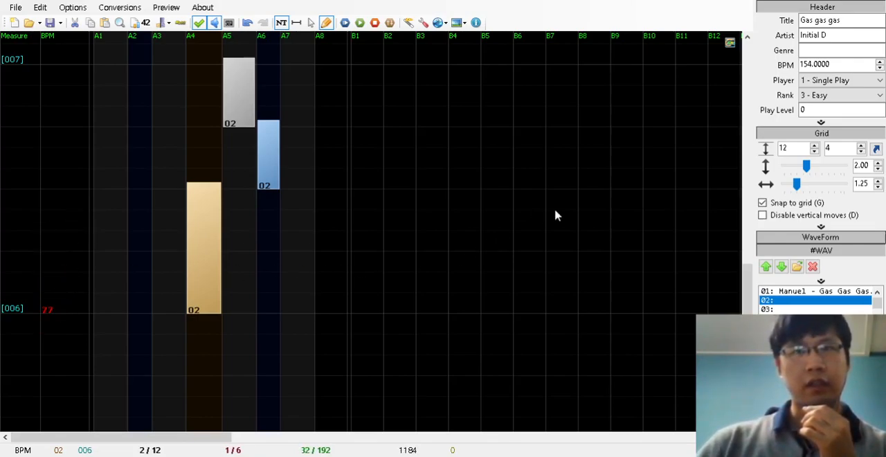
Add BPM changes in measure 006: 77 at the start, 308 at 2/12 and 154 at 6/12
drag(807, 151, 629, 148)
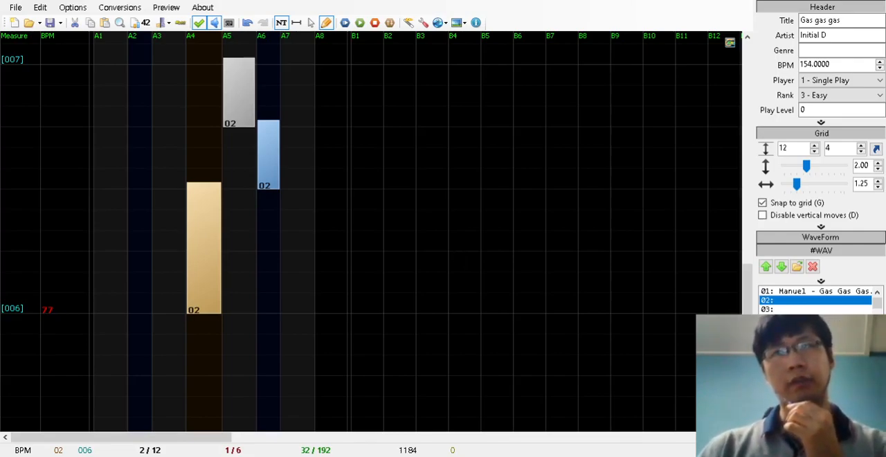
key(Return)
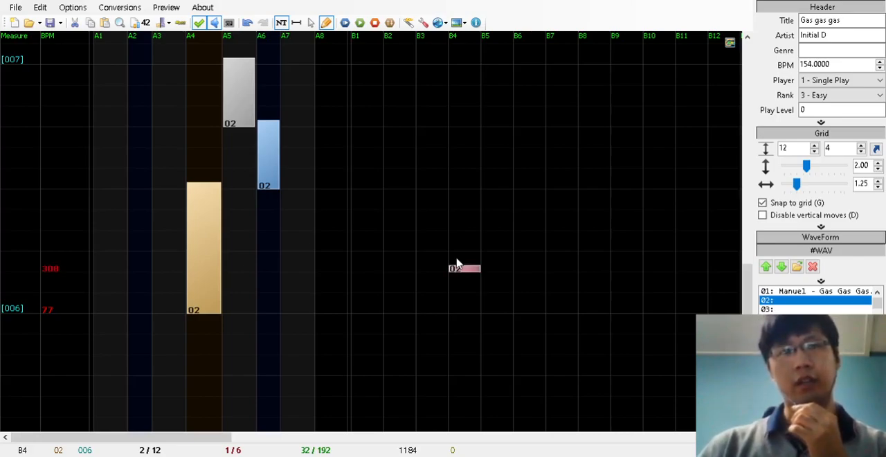
click(63, 190)
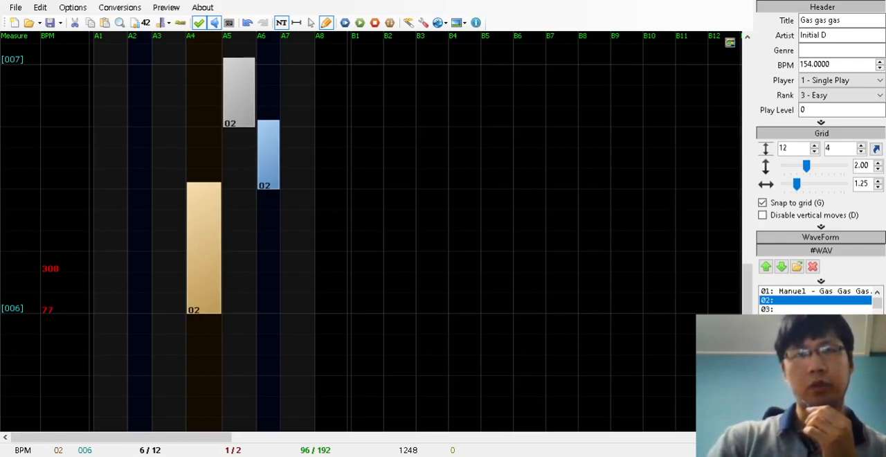
key(Return)
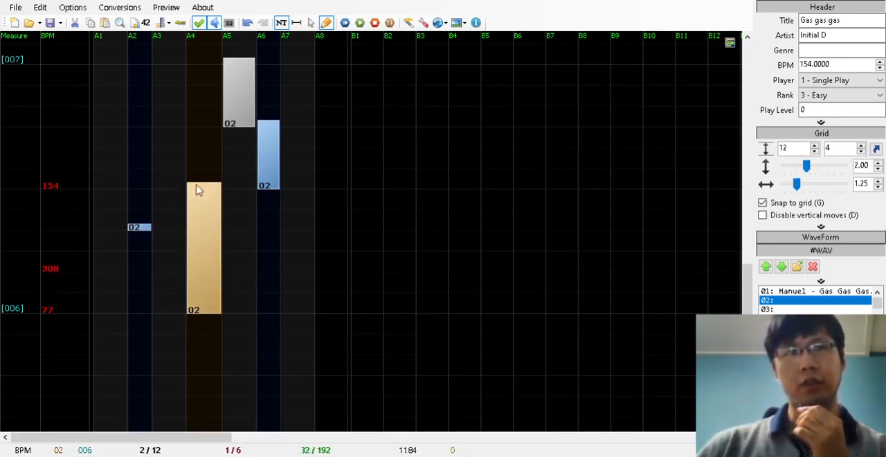
Rearrange the BPM changes in measure 006, moving 308 to the start and 77 to 4/12
click(310, 23)
drag(89, 268, 83, 236)
drag(71, 315, 72, 365)
drag(79, 233, 72, 311)
drag(72, 367, 76, 213)
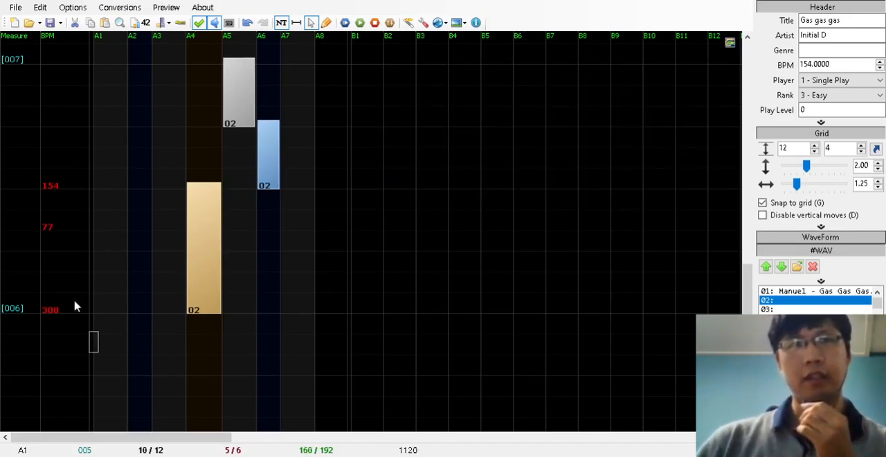
drag(87, 324, 43, 221)
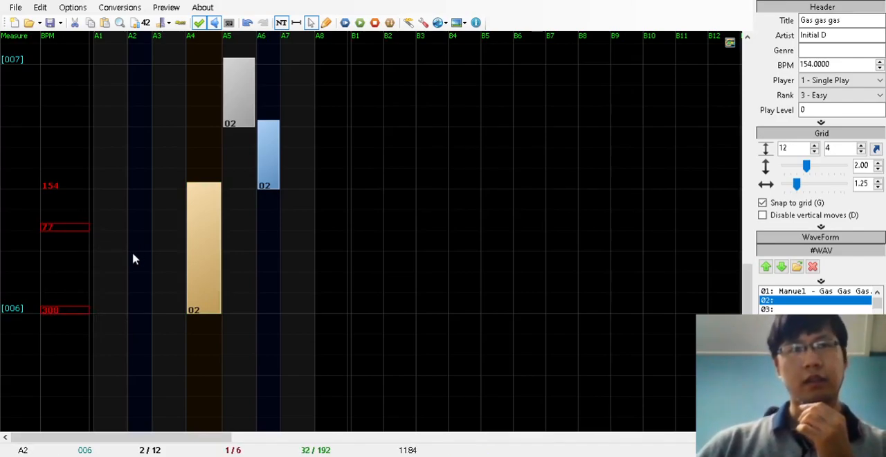
drag(95, 356, 38, 214)
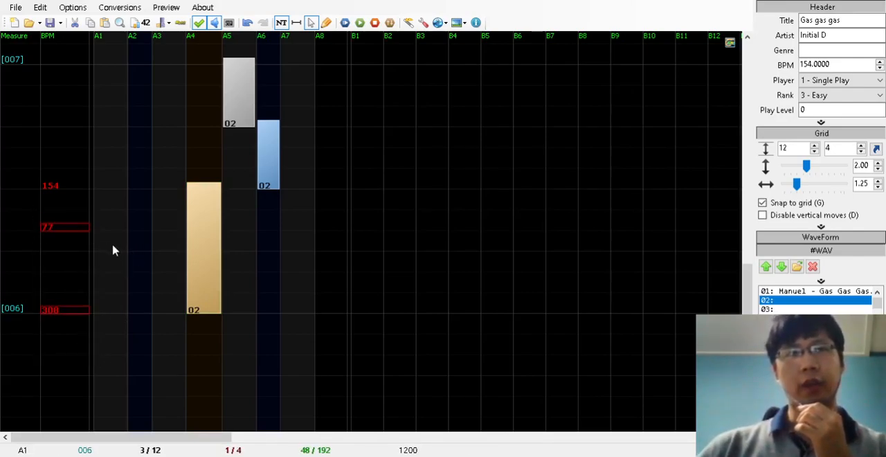
click(115, 251)
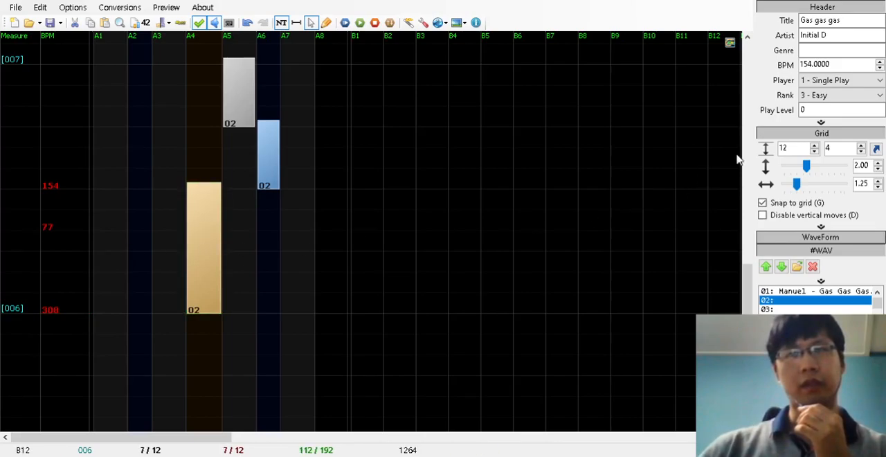
Set the grid division to 16 per measure and change the BPM at the start of measure 006 to 231
double_click(796, 149)
text(16)
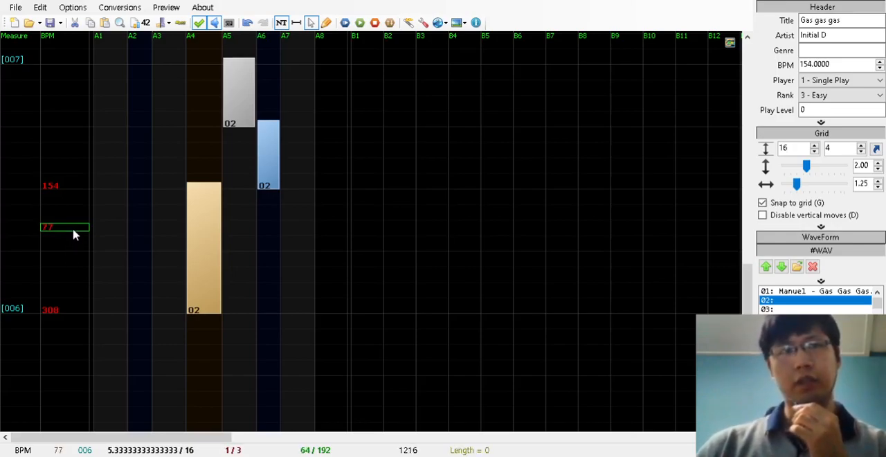
click(72, 313)
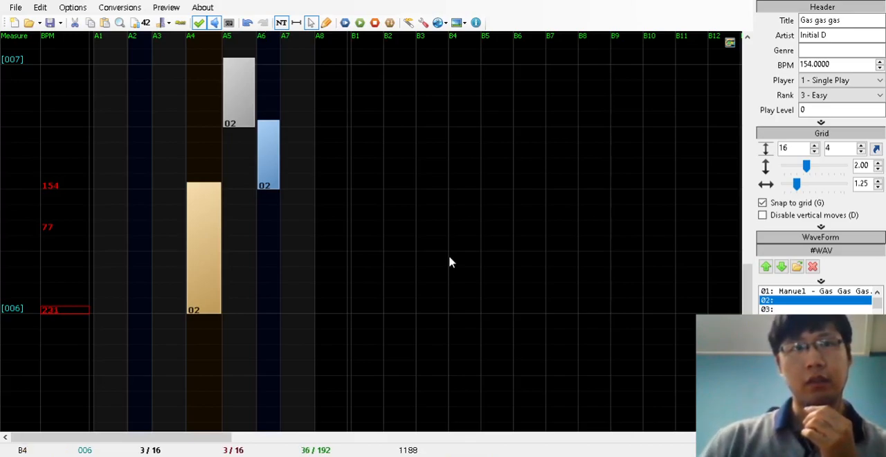
Try the 77 BPM change in measure 006 at 3/16 and 4/16, and settle on 6/16
drag(70, 228, 69, 256)
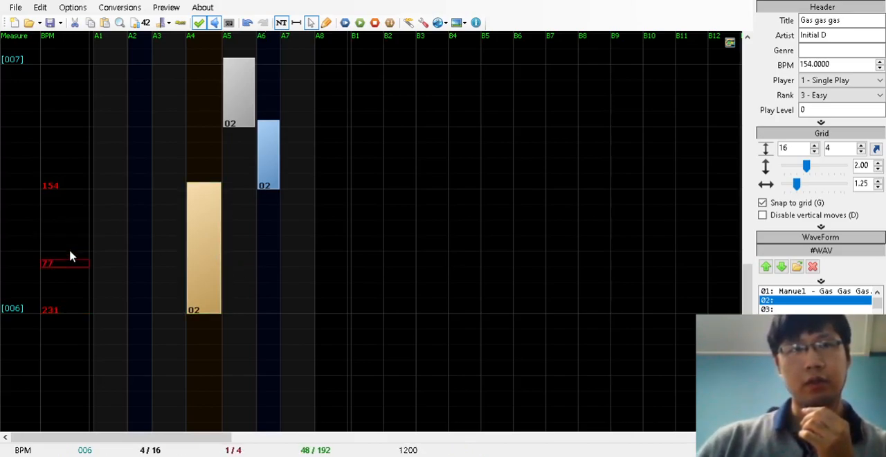
drag(86, 266, 75, 245)
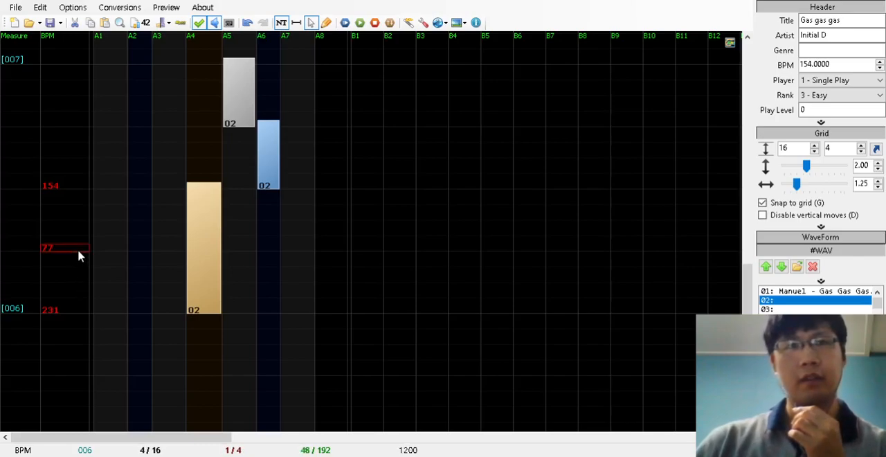
drag(81, 235, 85, 216)
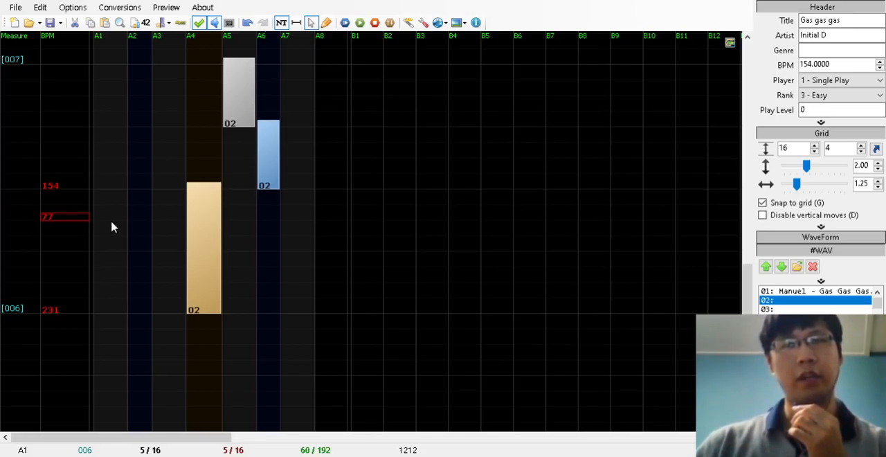
mouse_move(77, 220)
mouse_down()
mouse_move(74, 250)
mouse_move(73, 217)
mouse_up()
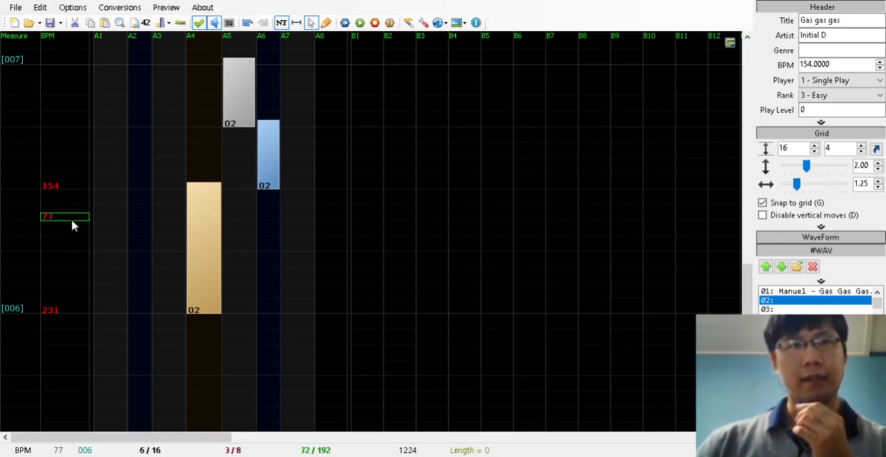
Swap the BPM changes in measure 006, moving 77 to the start and 231 to 2/16, and preview the chart
drag(72, 224, 109, 362)
drag(74, 311, 79, 284)
drag(103, 362, 76, 314)
mouse_move(71, 285)
mouse_down()
mouse_move(72, 253)
mouse_move(69, 278)
mouse_up()
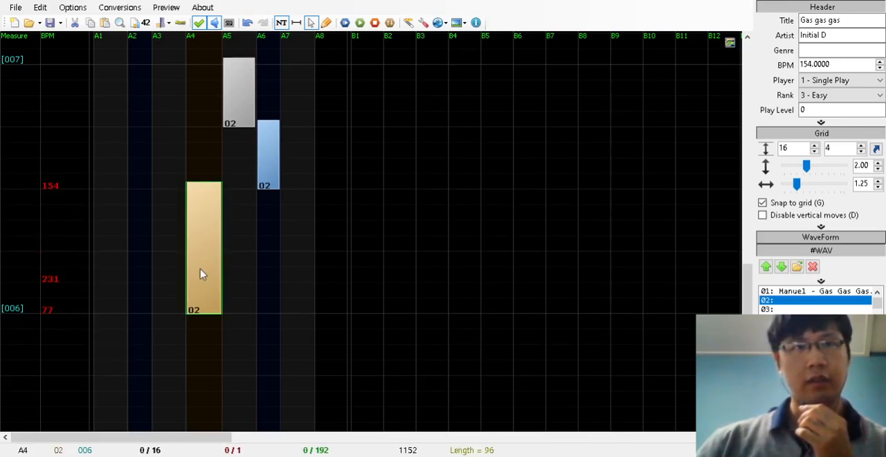
click(358, 23)
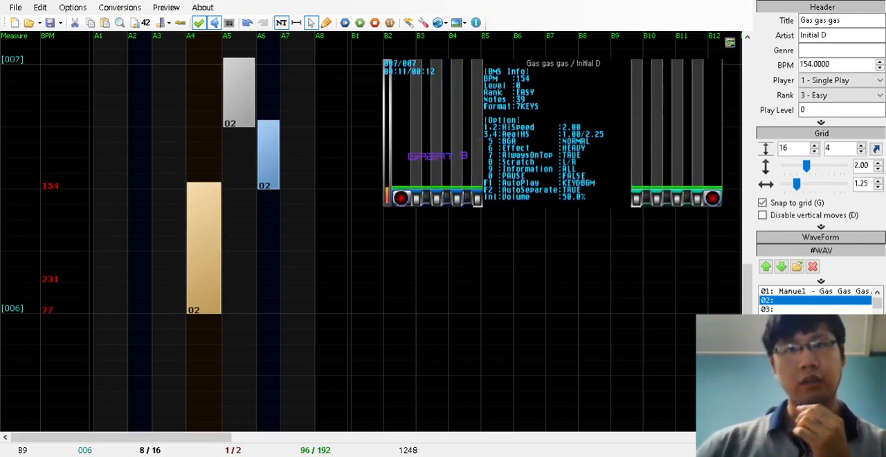
Delete the 77 and 231 BPM changes from measure 006 and set the grid division to 24 per measure
drag(91, 338, 51, 255)
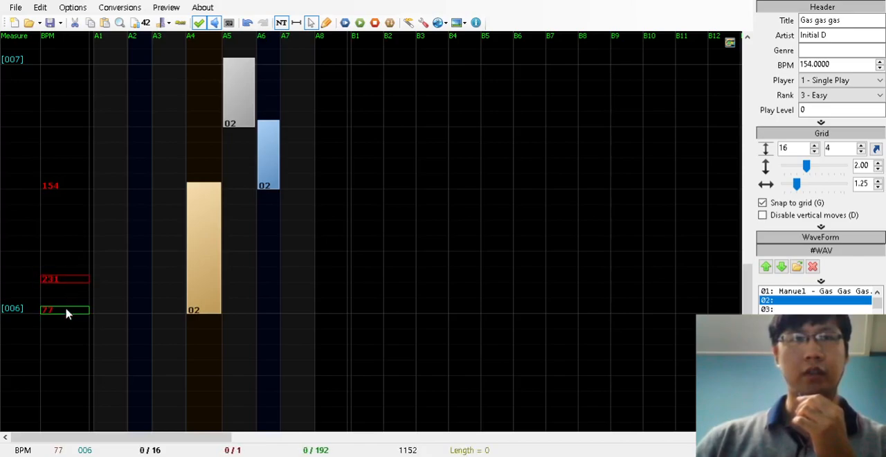
key(Delete)
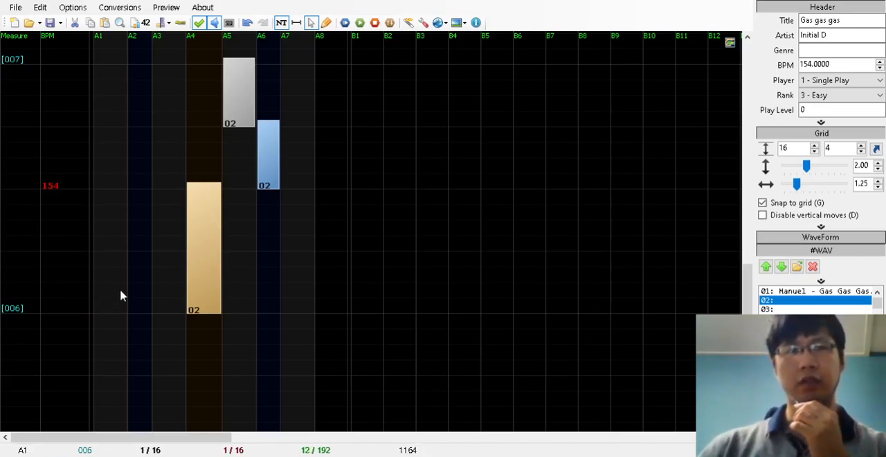
click(329, 23)
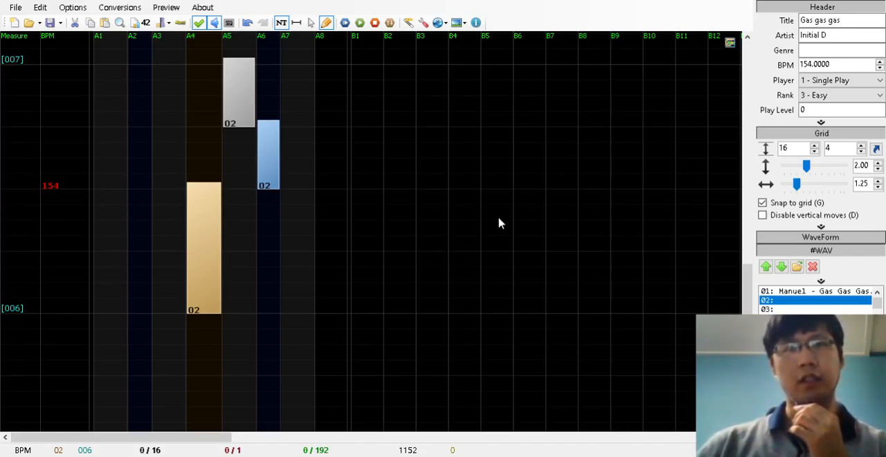
double_click(798, 148)
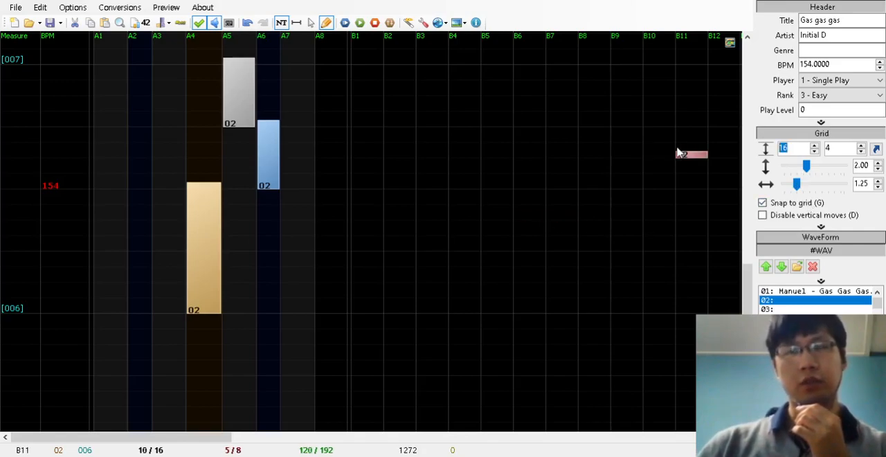
text(24)
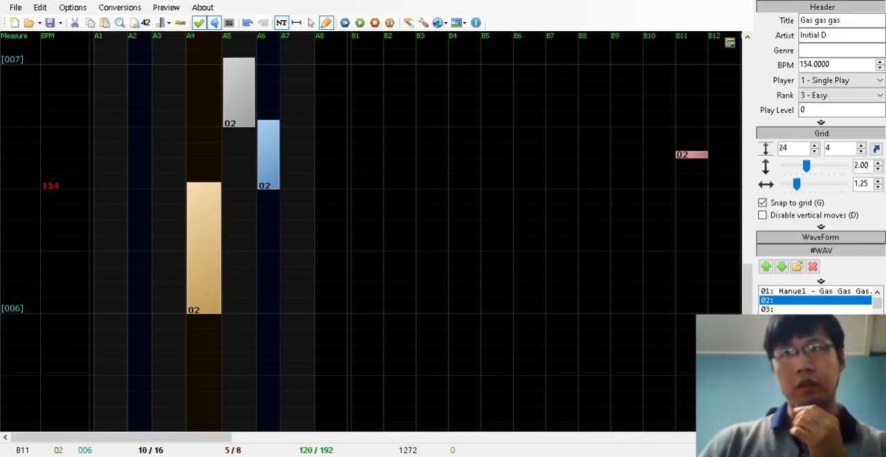
double_click(793, 148)
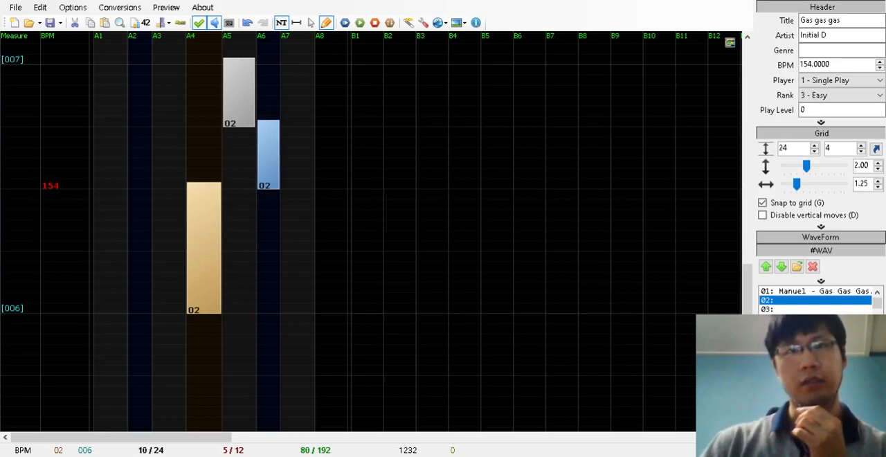
Add a 770 BPM change at 10/24 of measure 006 and move it to the start of the measure
click(487, 208)
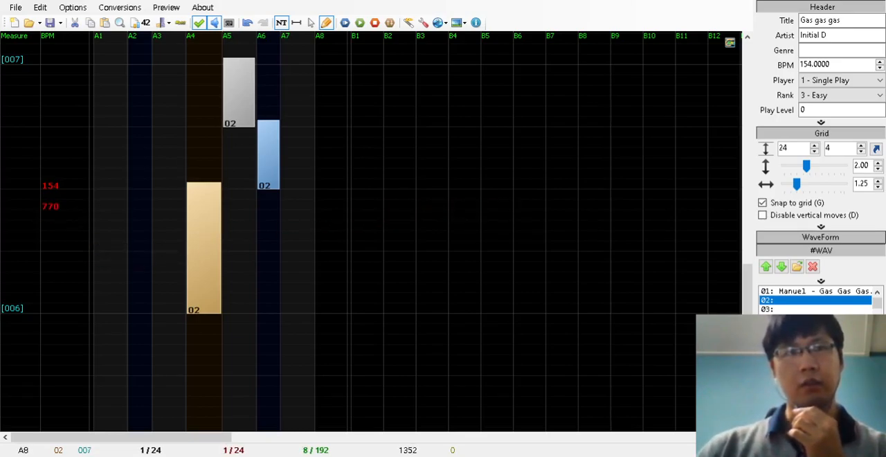
click(311, 23)
drag(49, 205, 44, 323)
Add a 30.8 BPM change at the start of measure 006 and move the 770 change to 2/24
click(330, 26)
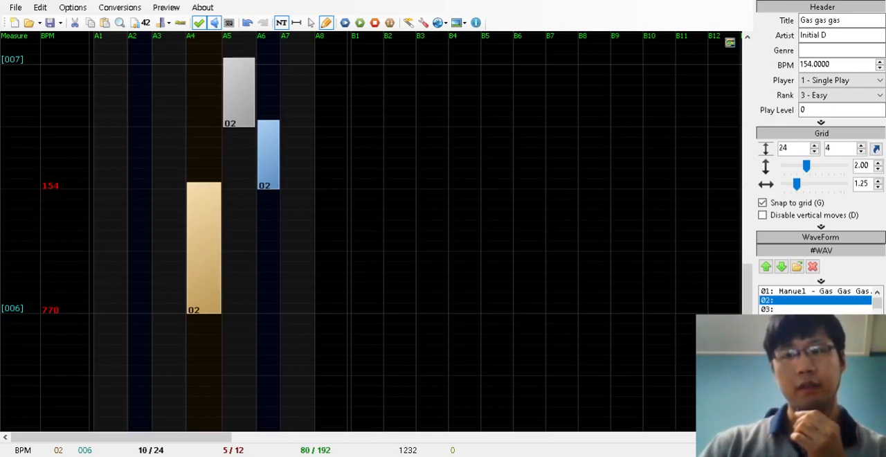
click(505, 194)
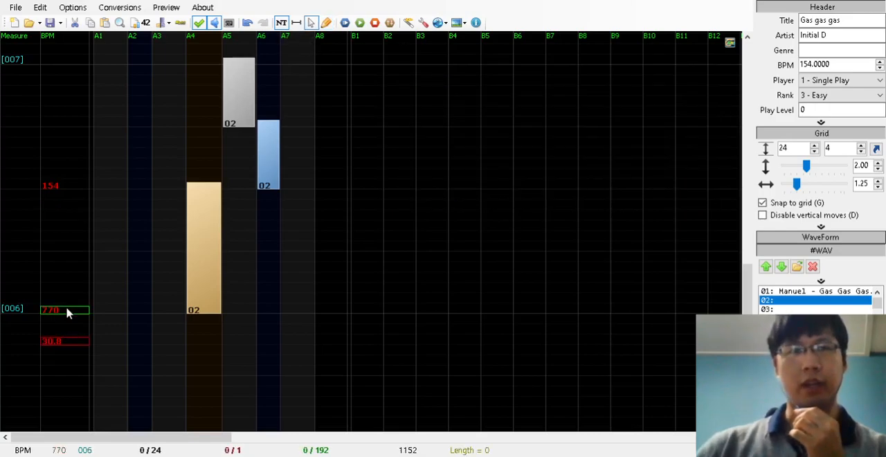
drag(67, 313, 70, 292)
drag(70, 340, 77, 312)
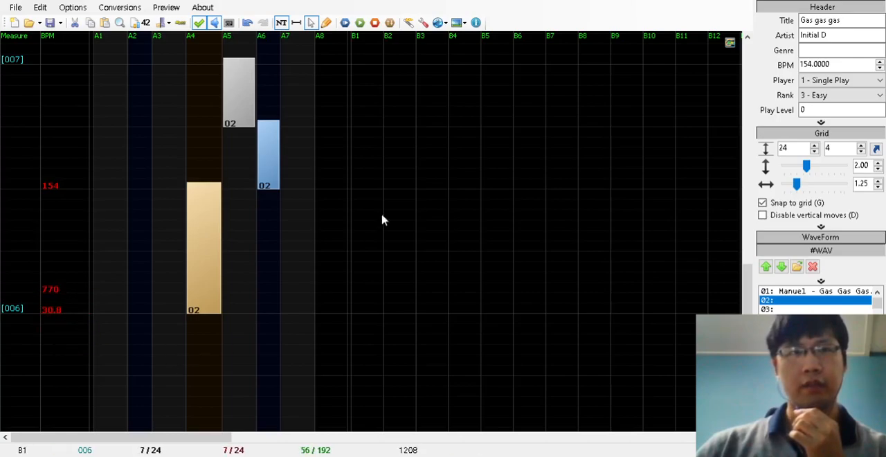